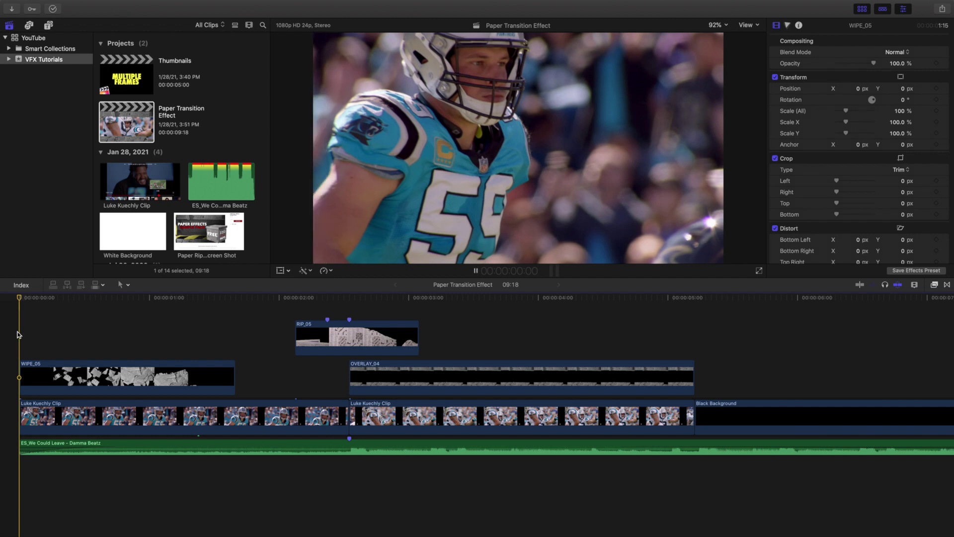
Step: Preview the paper transition in the Paper Transition Effect timeline from its start
key(space)
key(Home)
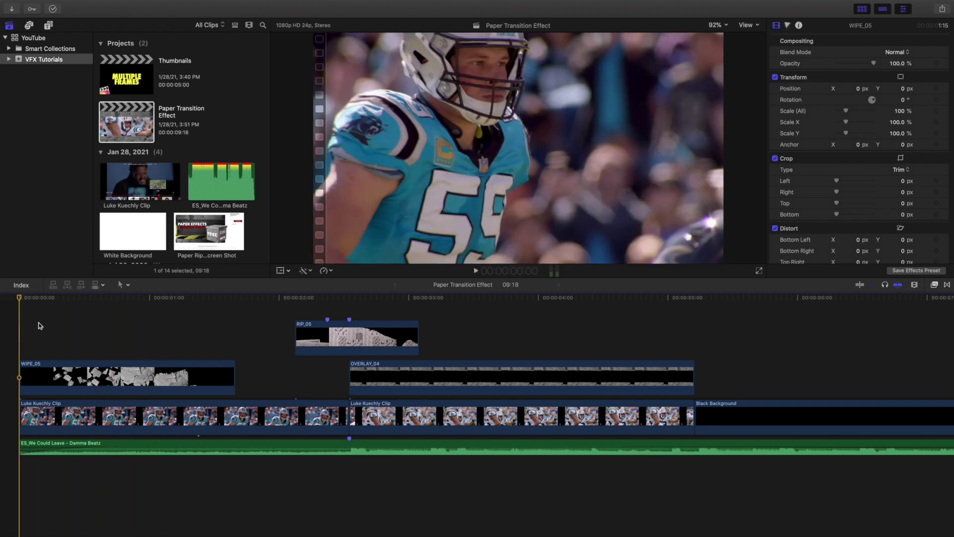
key(space)
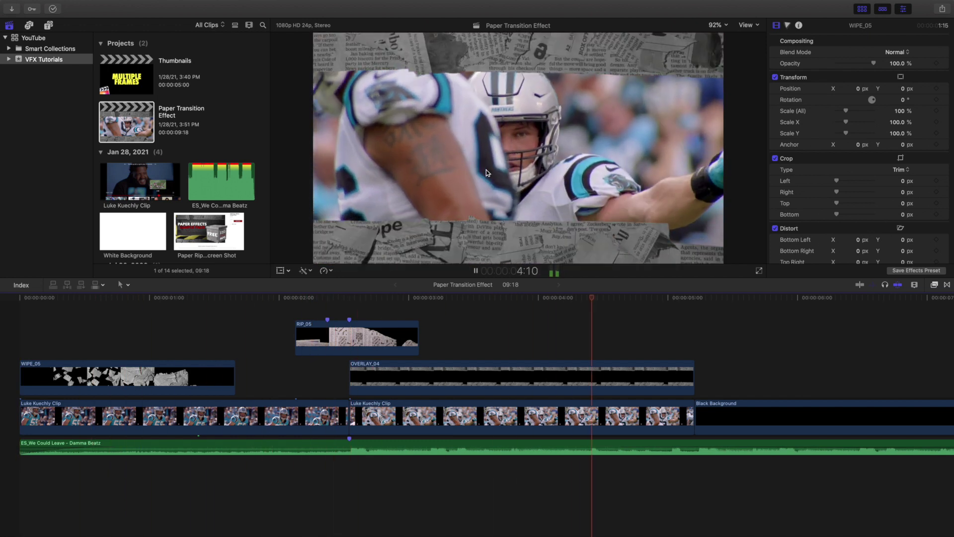
key(space)
key(Home)
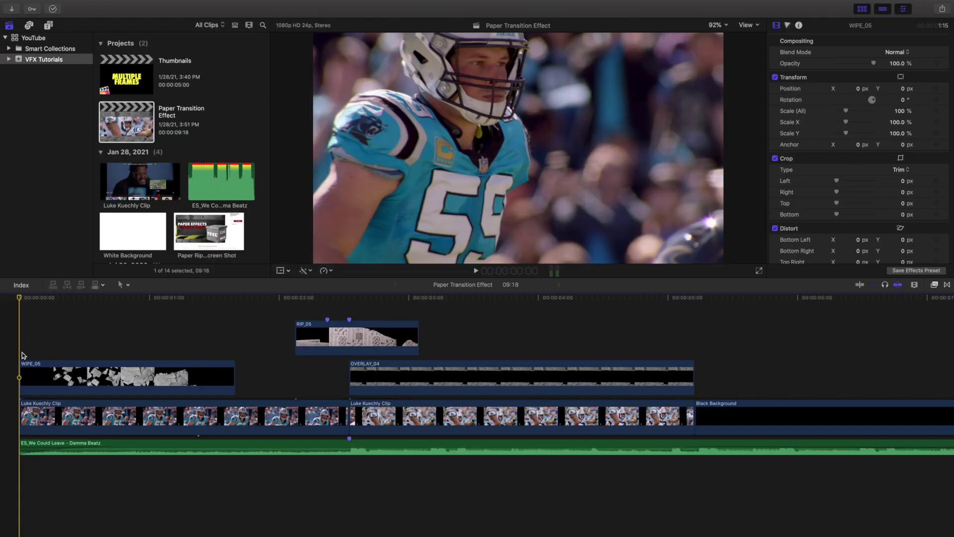
key(space)
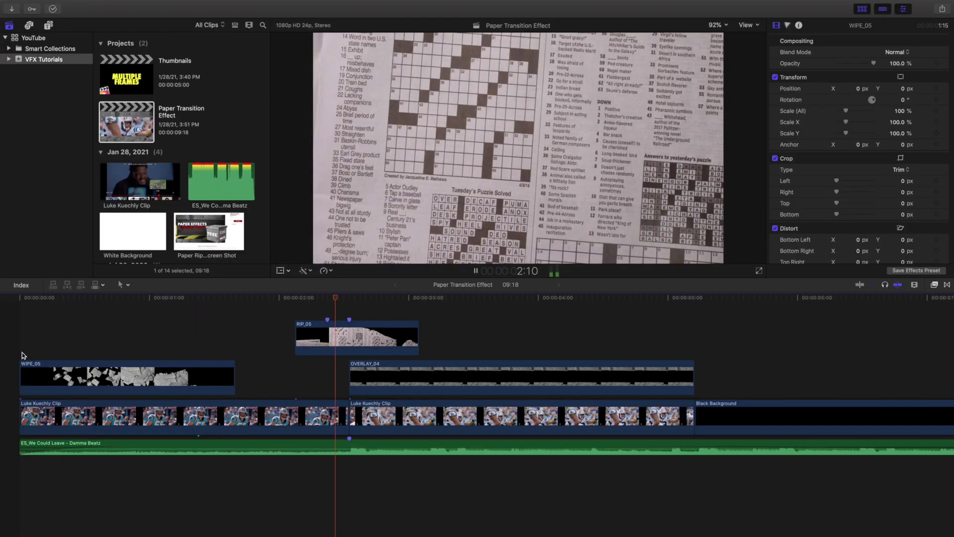
key(space)
key(Home)
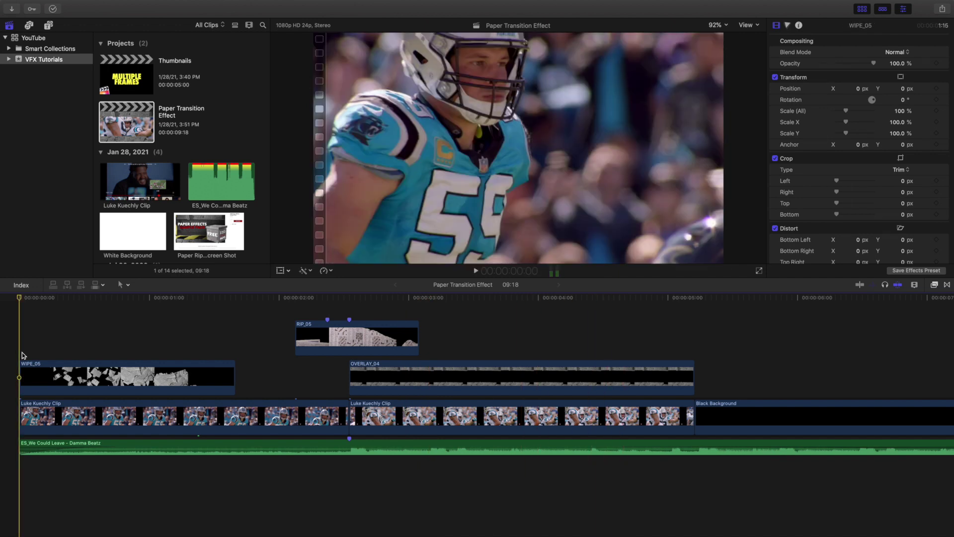
Step: Replay the opening paper wipe and stop at RIP_05's first marker
scroll(22, 352, right, 1)
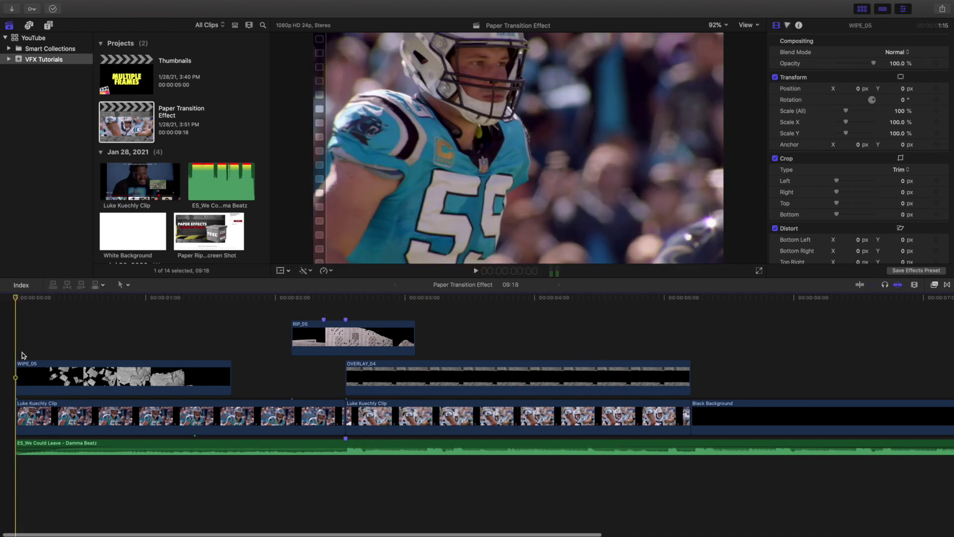
key(space)
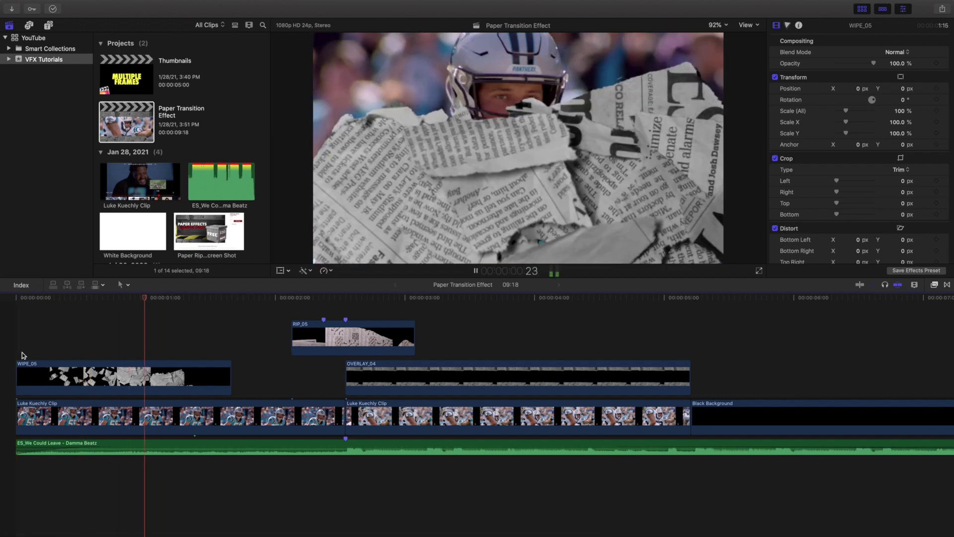
key(space)
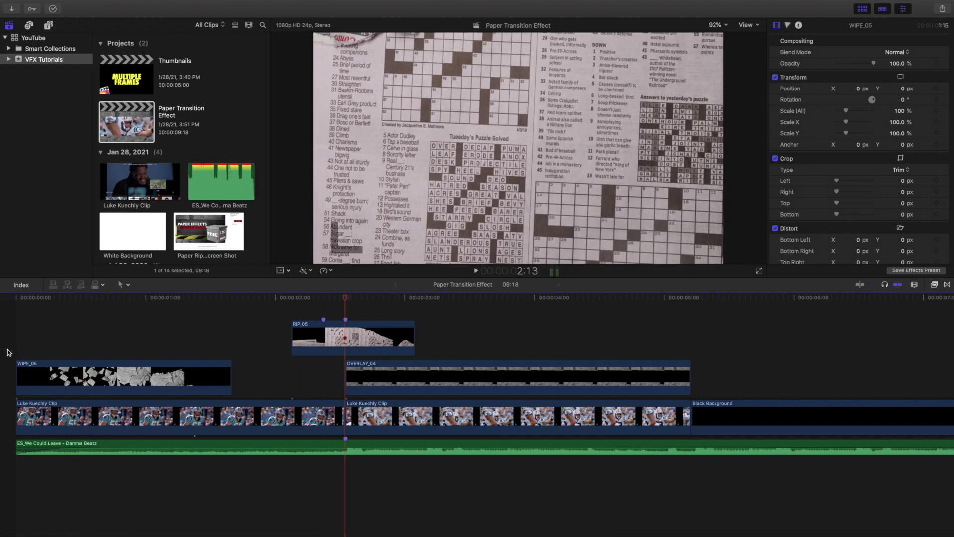
key(space)
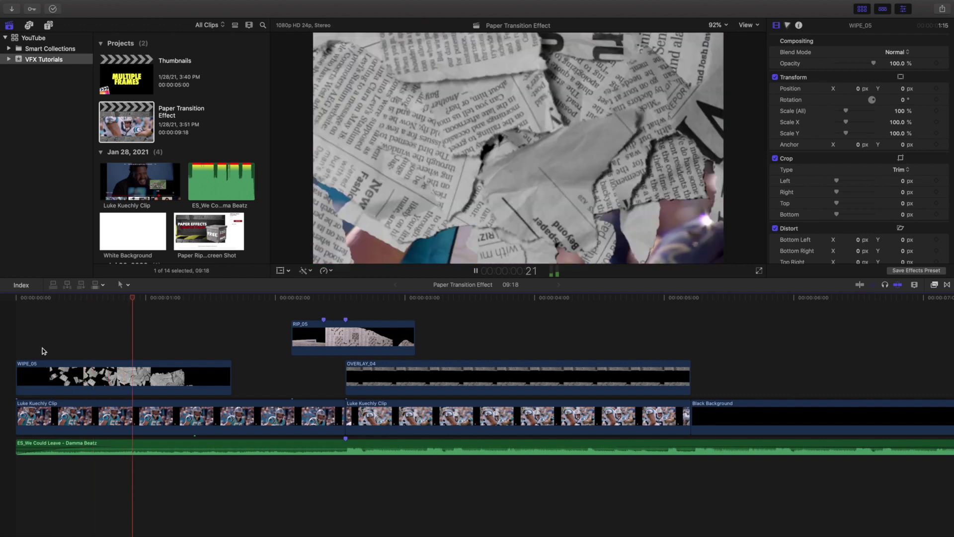
key(Home)
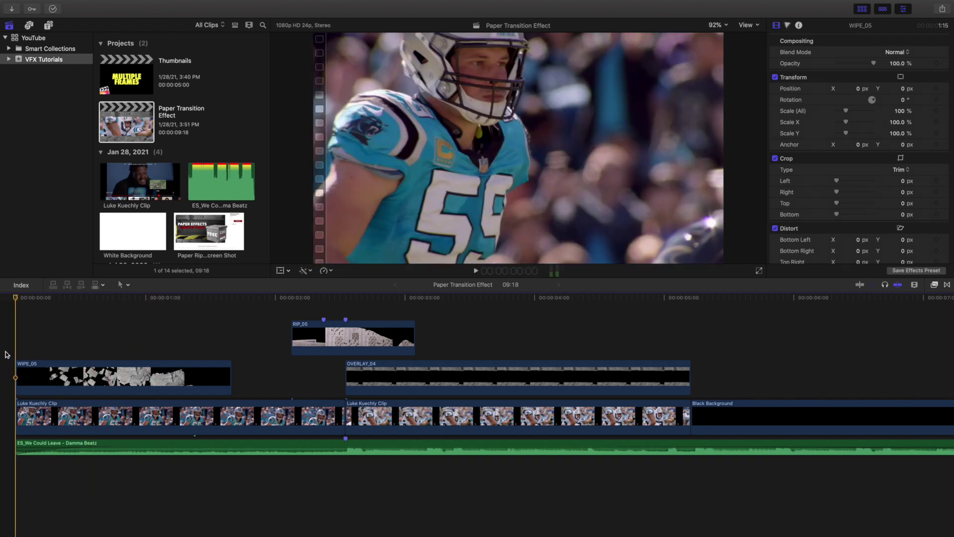
key(space)
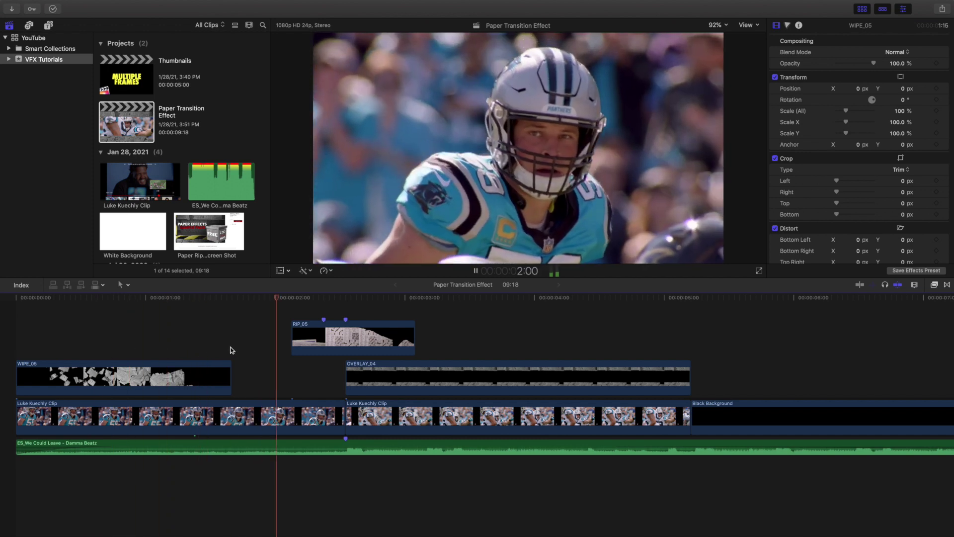
click(324, 319)
Step: Step through the paper rip into OVERLAY_04, then replay from 1:22 through the transition
key(Right)
key(Right)
key(Right)
key(Right)
key(Right)
key(Right)
key(Right)
key(Right)
key(Right)
key(Right)
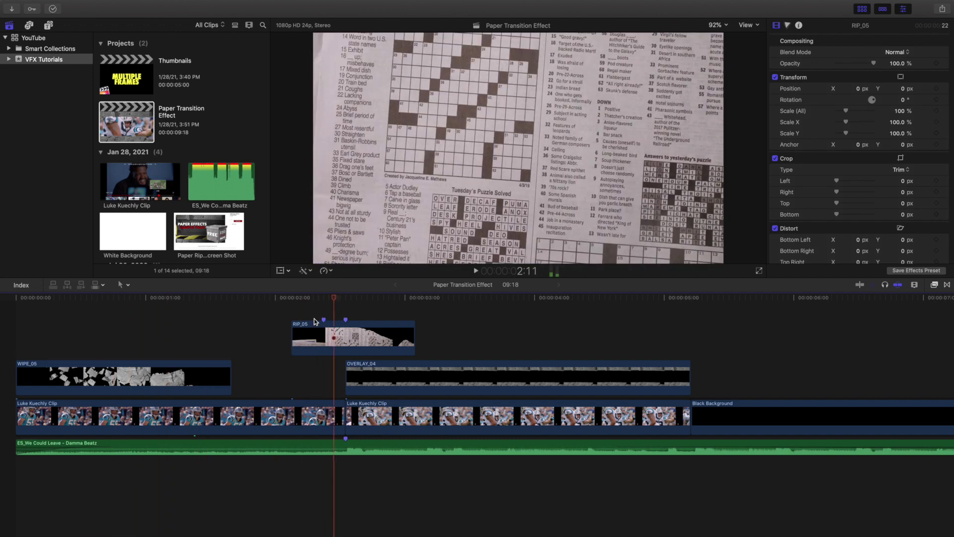
key(Right)
key(Right)
key(Right)
key(Right)
key(Right)
key(Right)
key(Right)
key(Right)
key(Right)
key(Right)
key(Right)
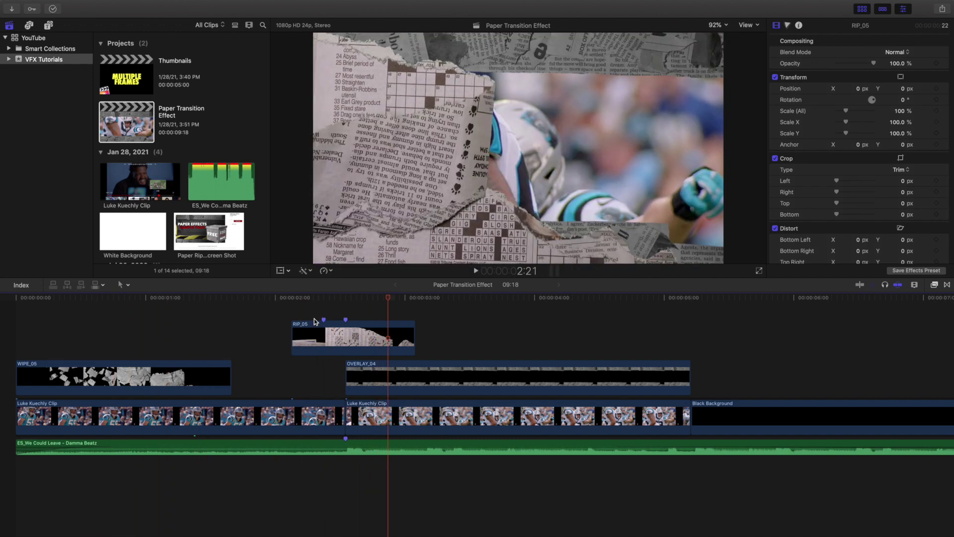
click(264, 323)
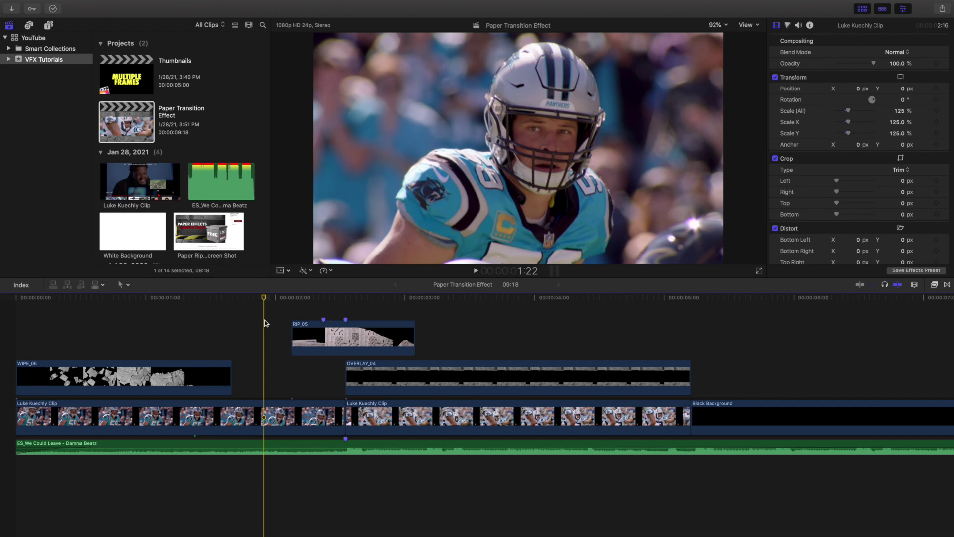
key(space)
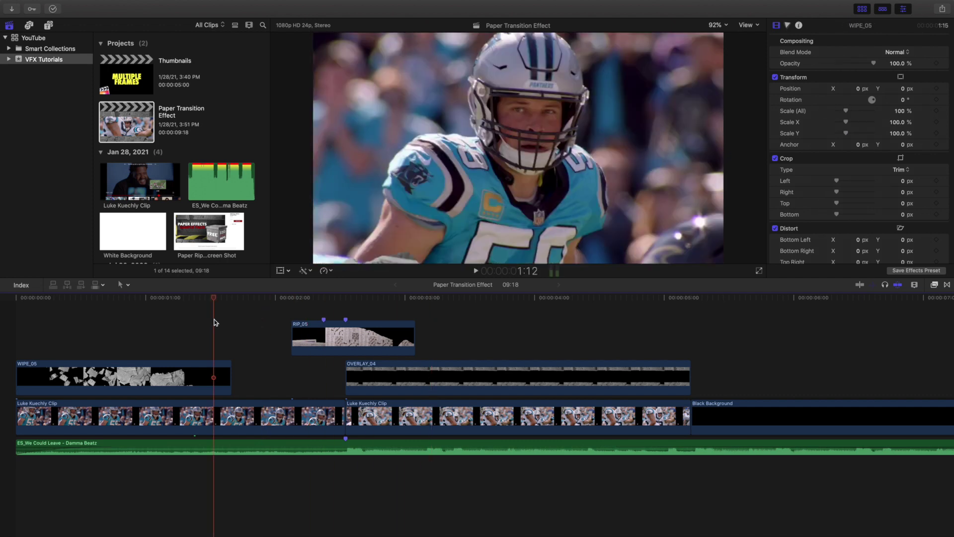
key(space)
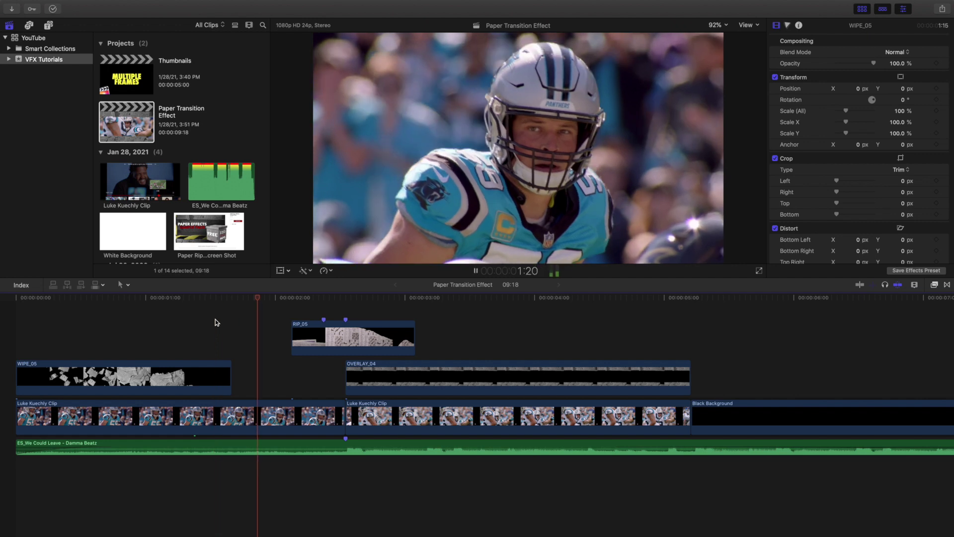
Step: Try speeding RIP_05 up to 400%, then revert it and deselect the clip
click(332, 340)
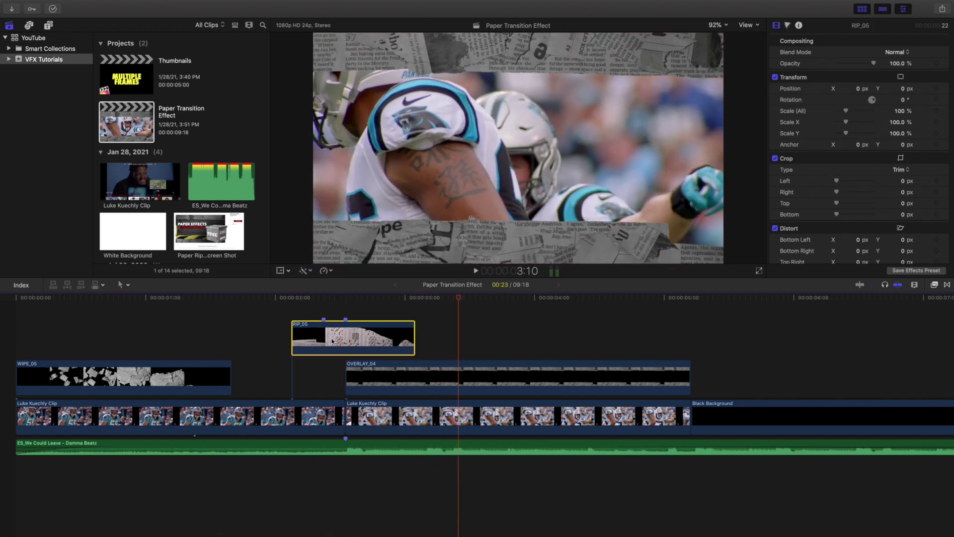
key(super+r)
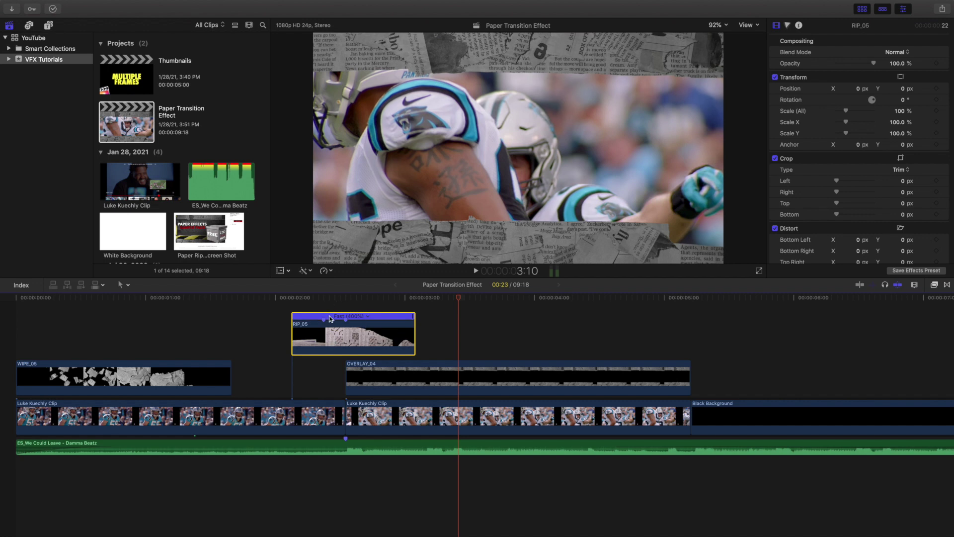
key(super+r)
click(9, 337)
Step: Create a new project named Test via File > New > Project
mouse_move(50, 2)
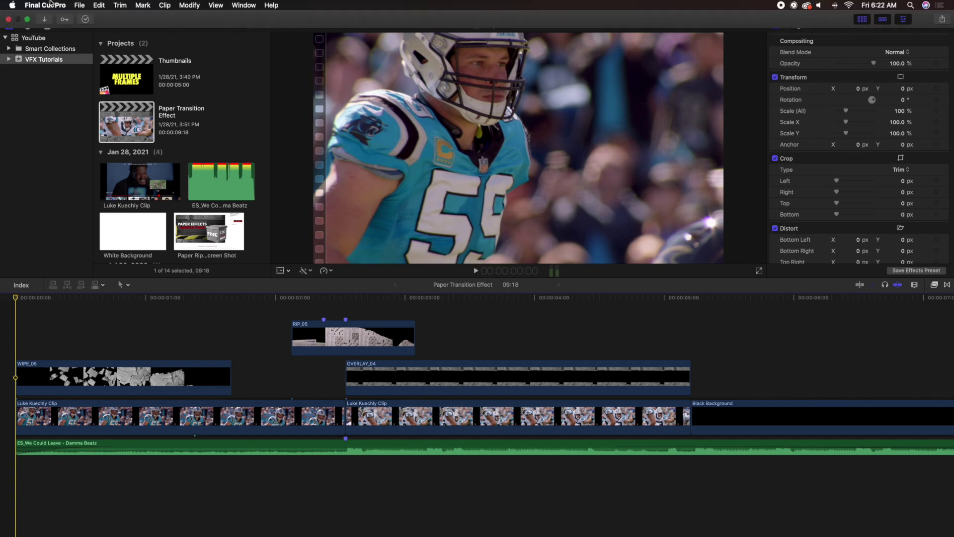
click(78, 5)
mouse_move(87, 15)
click(233, 21)
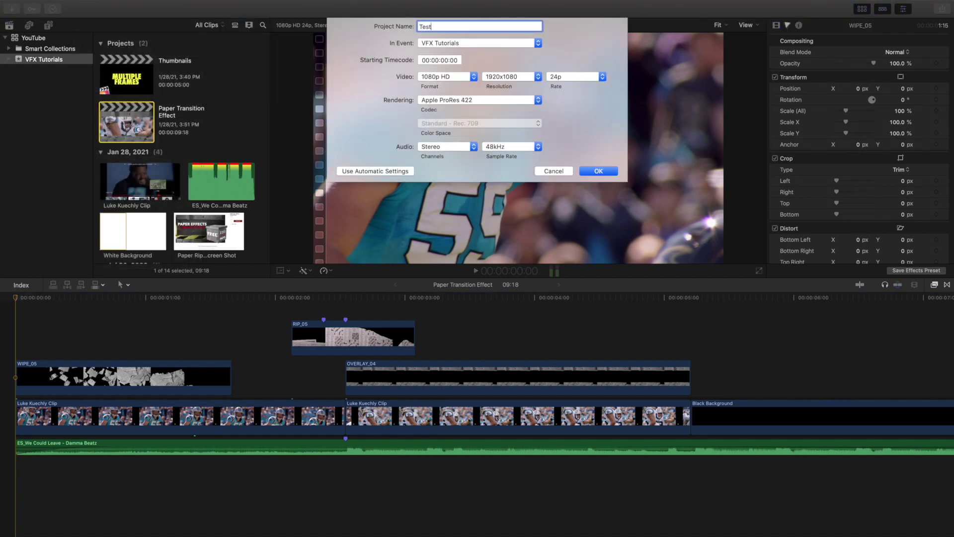
key(Return)
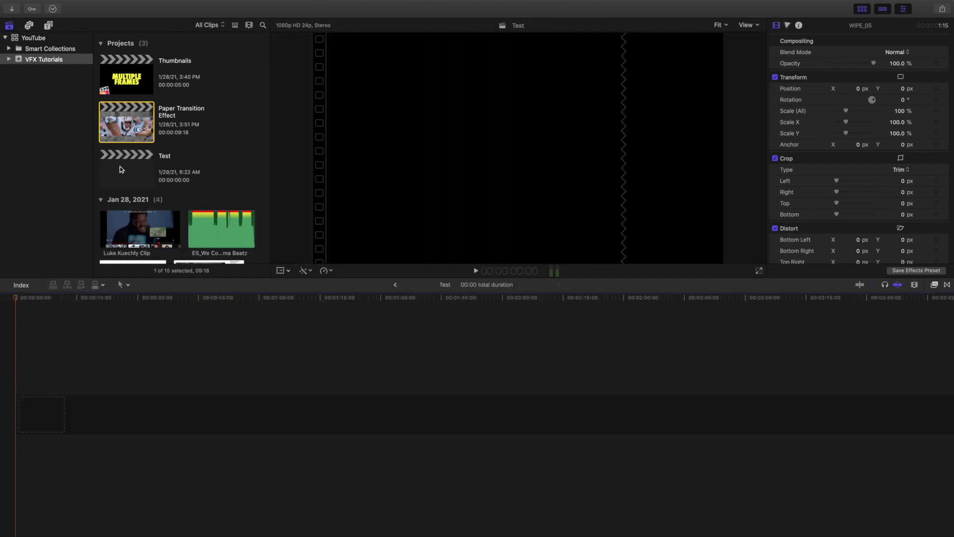
Step: Select both Luke Kuechly Clips in Paper Transition Effect, then open the empty Test project
double_click(126, 131)
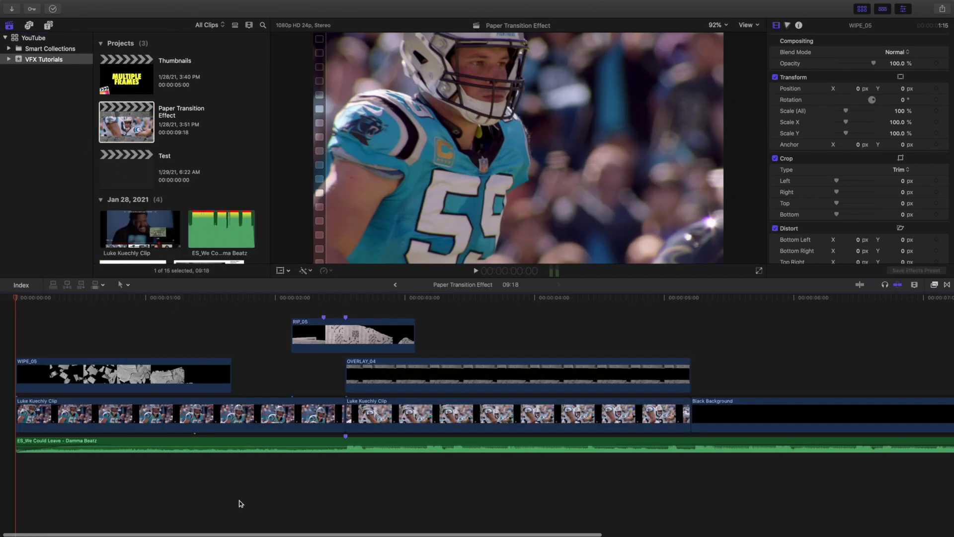
click(273, 407)
super+click(374, 419)
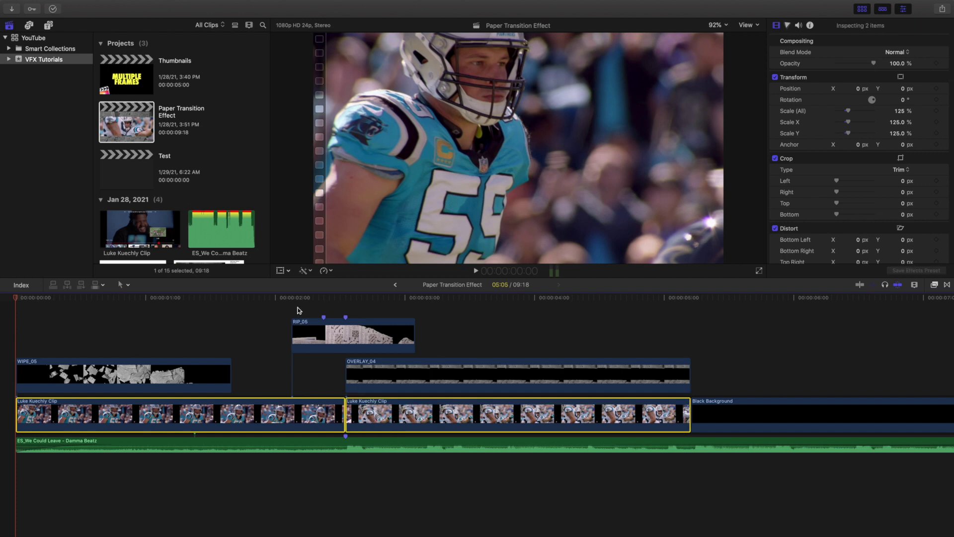
double_click(146, 177)
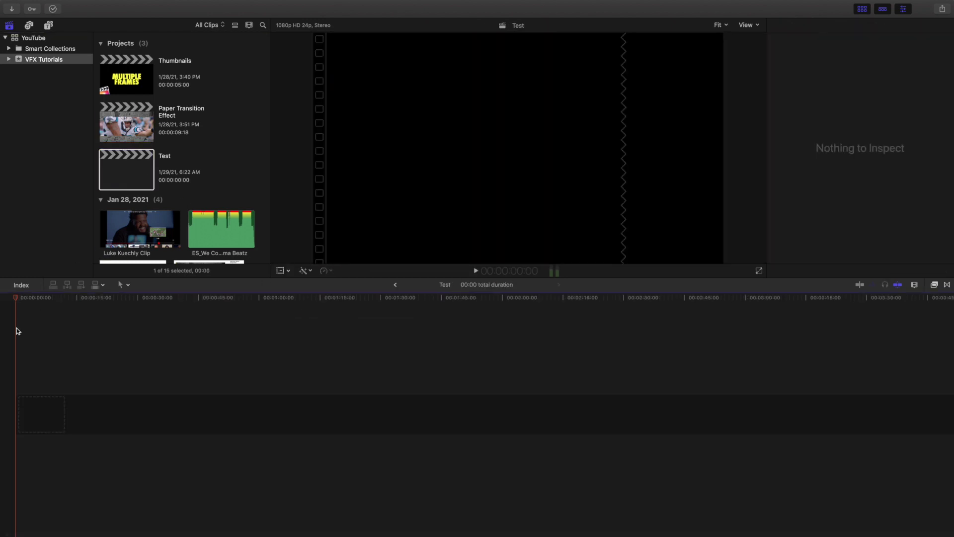
Step: Paste the two Luke Kuechly Clips into Test, fit the timeline, and scroll the Browser to the 2019 events
key(super+v)
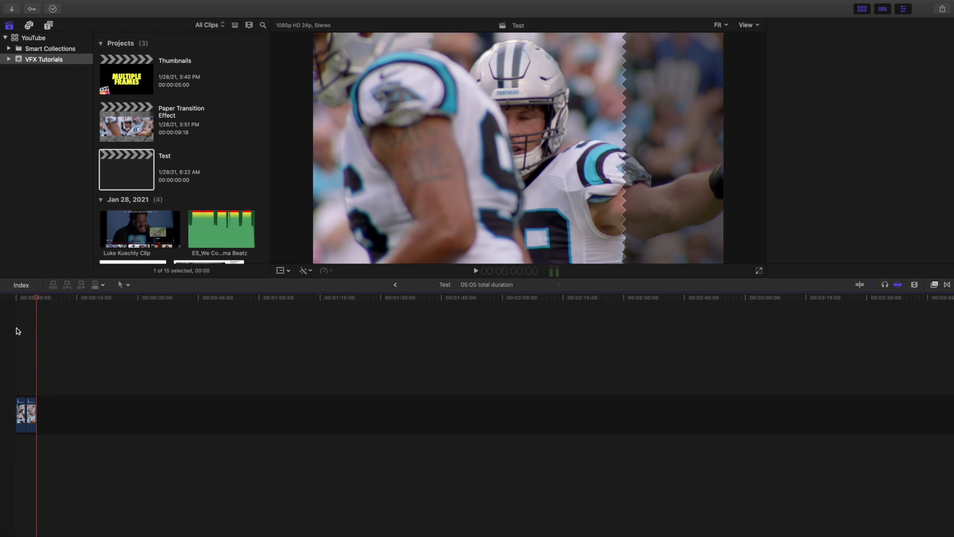
key(shift+z)
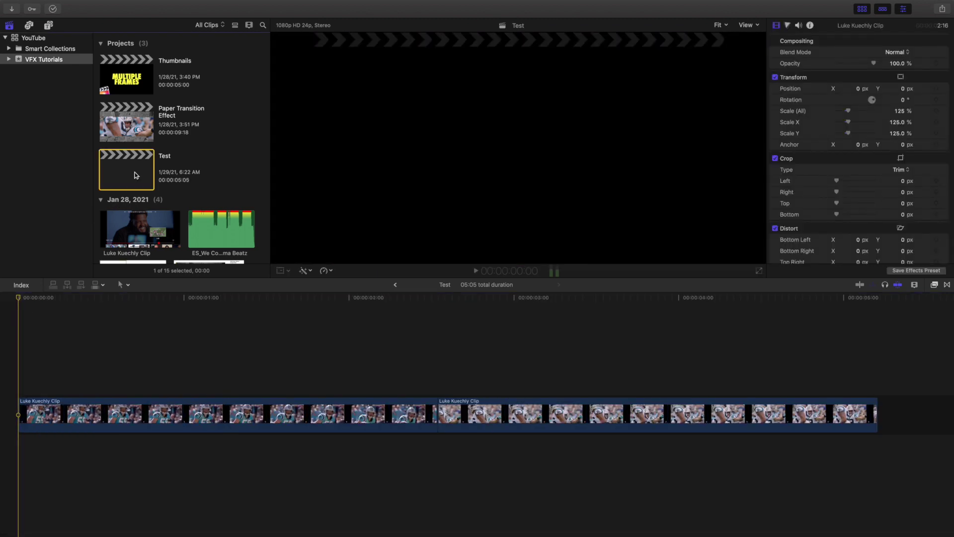
scroll(148, 234, down, 15)
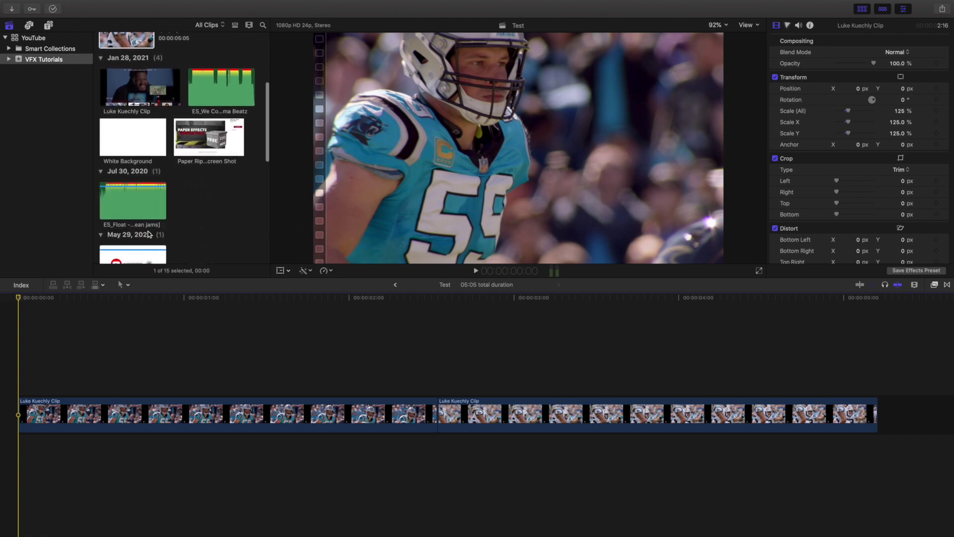
scroll(147, 234, down, 10)
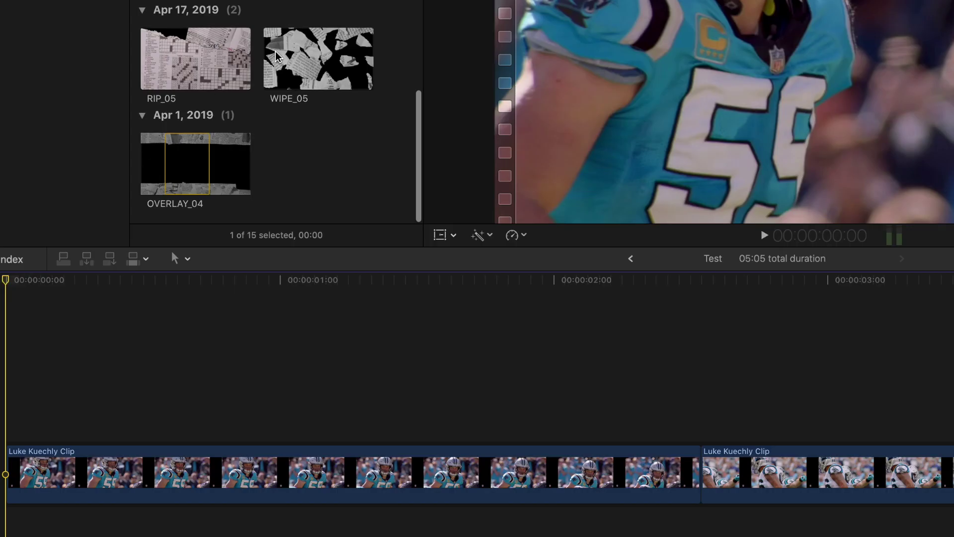
Step: Connect WIPE_05 above the first Luke Kuechly Clip at 00:00
click(309, 54)
drag(316, 55, 5, 351)
click(6, 351)
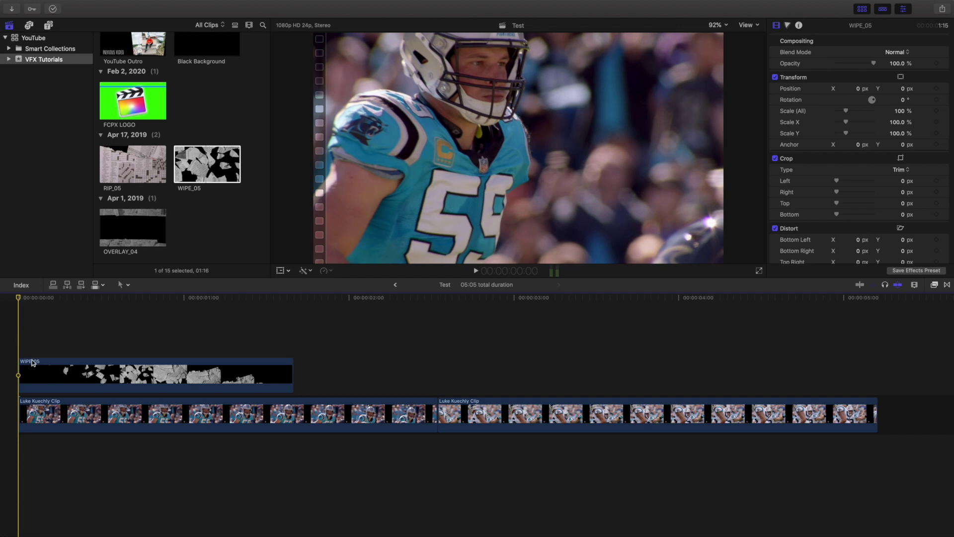
click(32, 363)
click(100, 336)
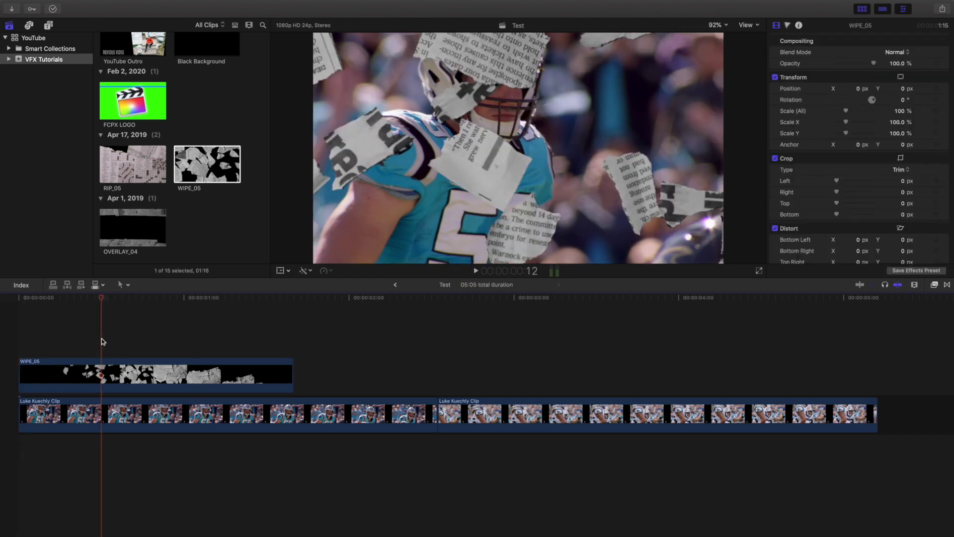
Step: Preview the WIPE_05 paper wipe from the start, then pick OVERLAY_04 in the Browser
key(Home)
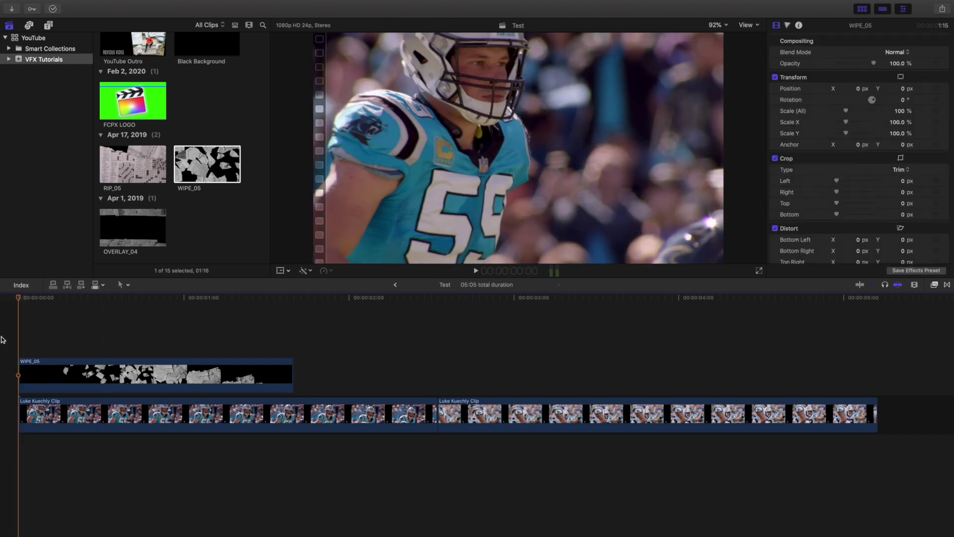
key(space)
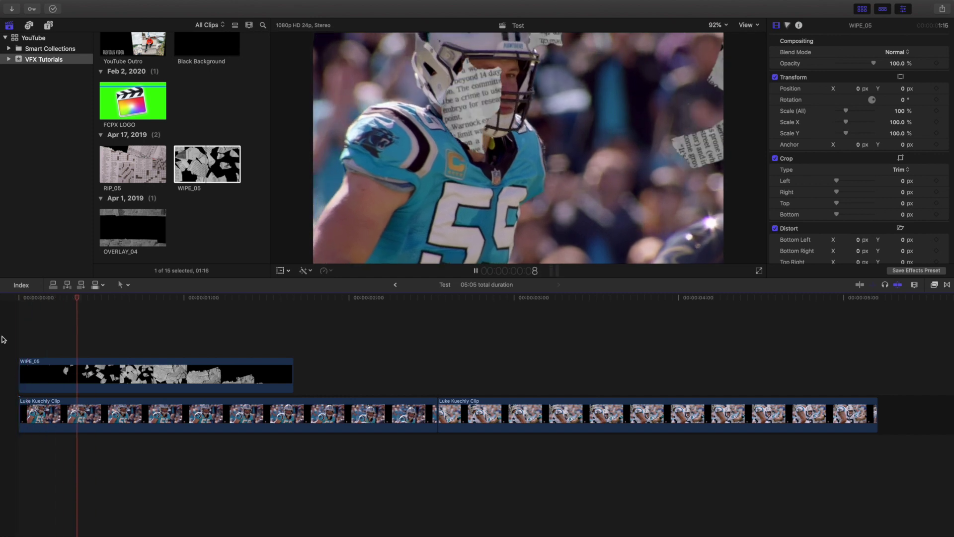
key(Home)
key(space)
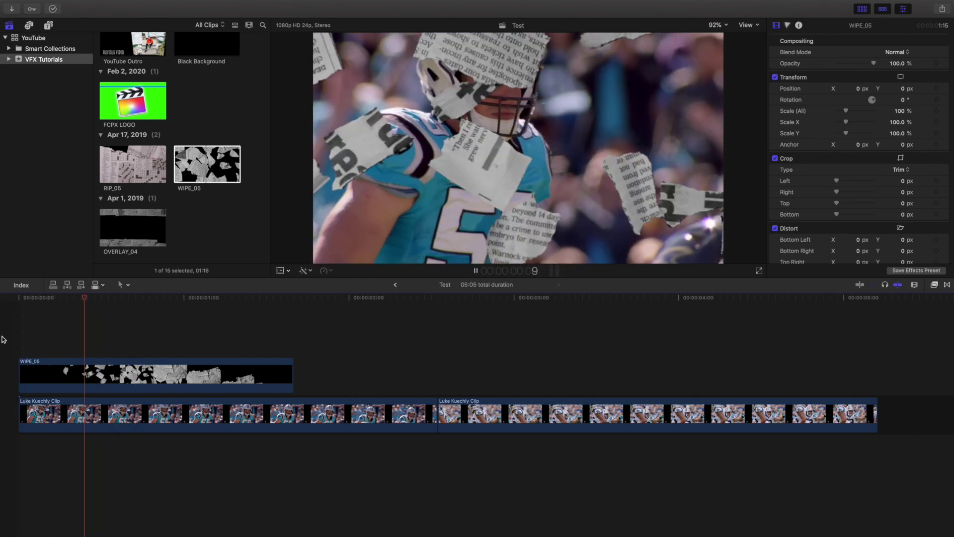
key(space)
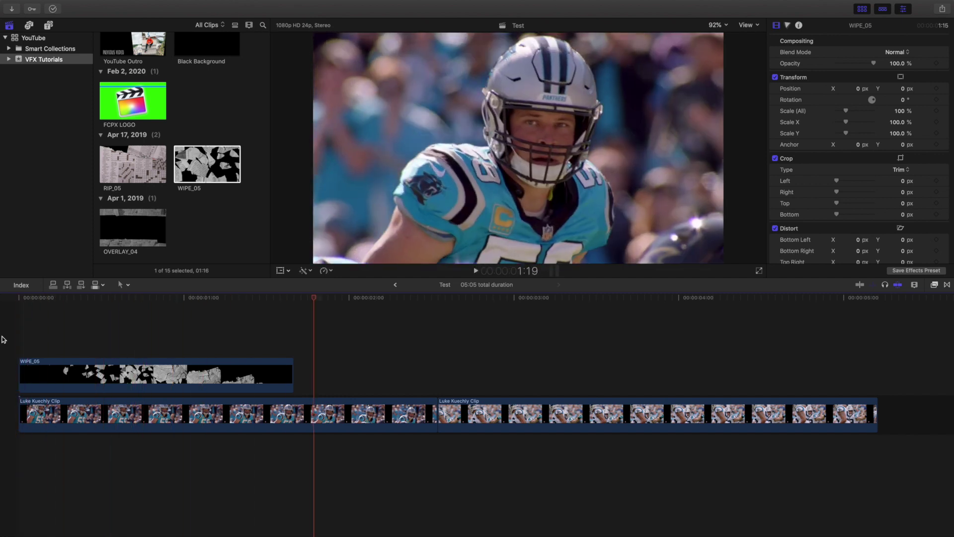
key(Home)
key(space)
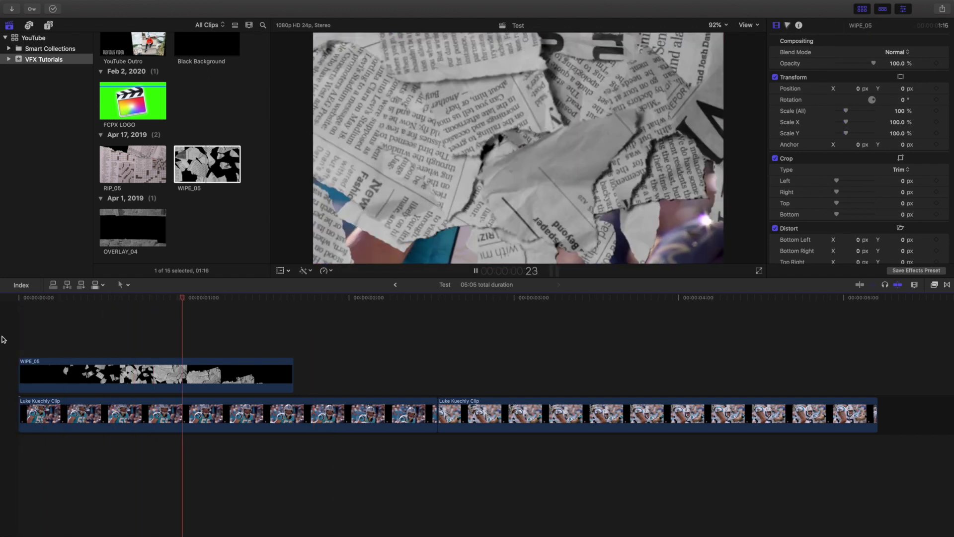
key(space)
key(Home)
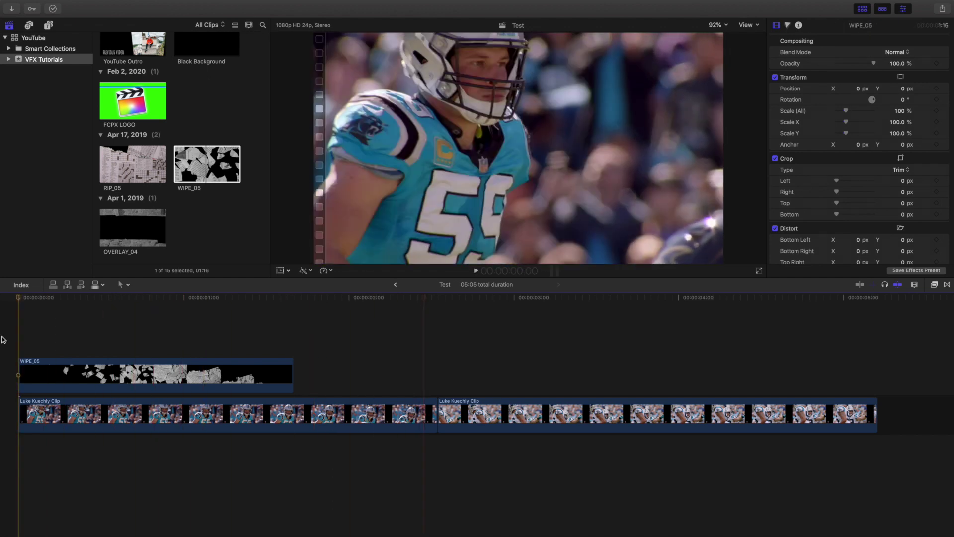
key(space)
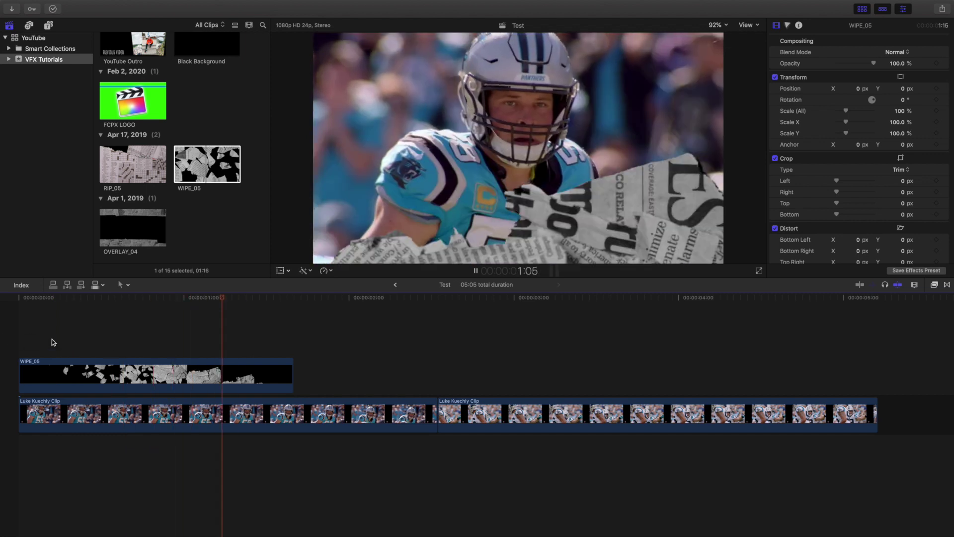
scroll(386, 385, right, 3)
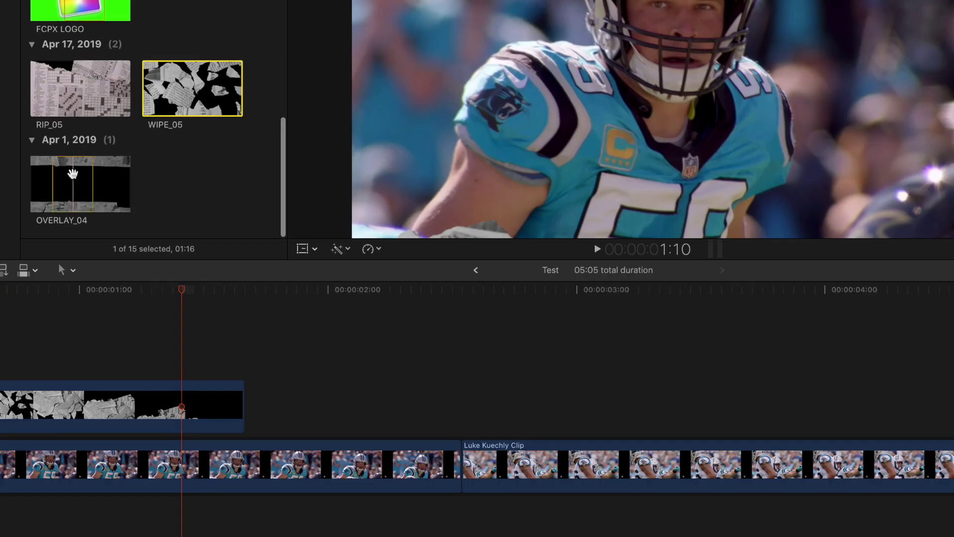
click(66, 180)
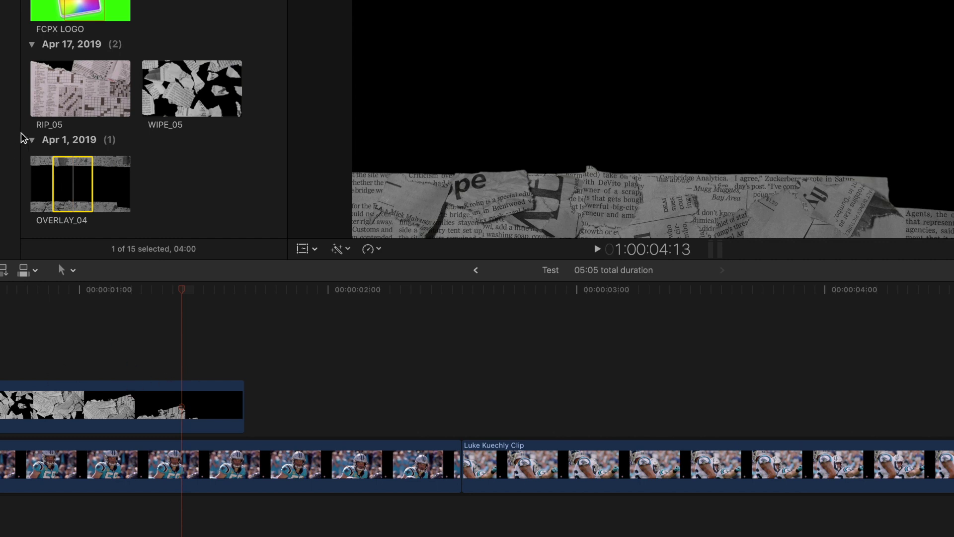
Step: Place OVERLAY_04 above the second football clip and trim its overhang at 5:05
drag(76, 182, 472, 406)
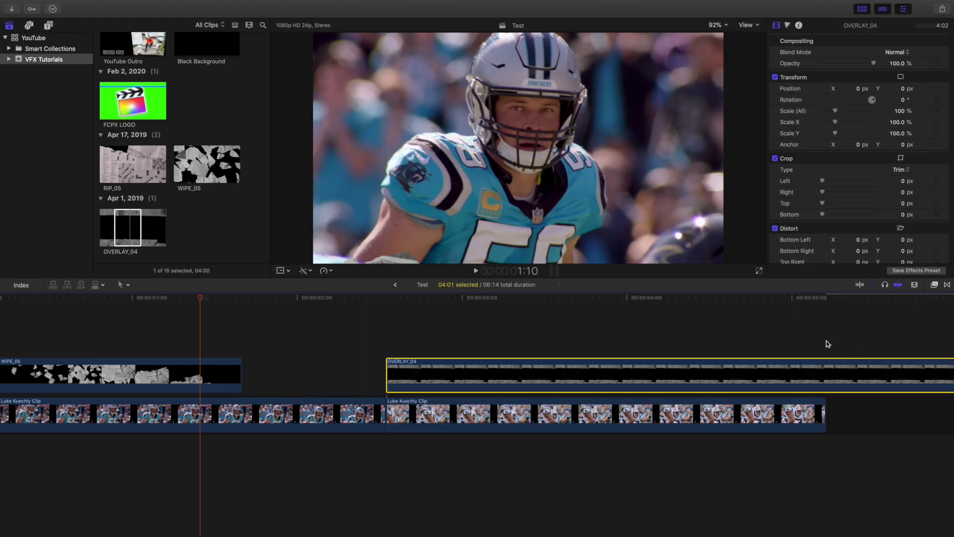
click(827, 344)
click(827, 370)
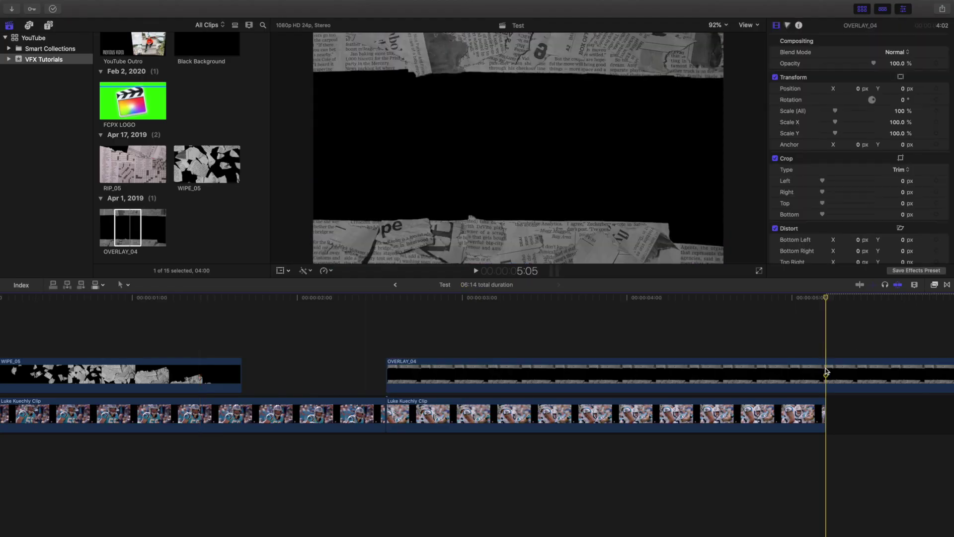
key(super+b)
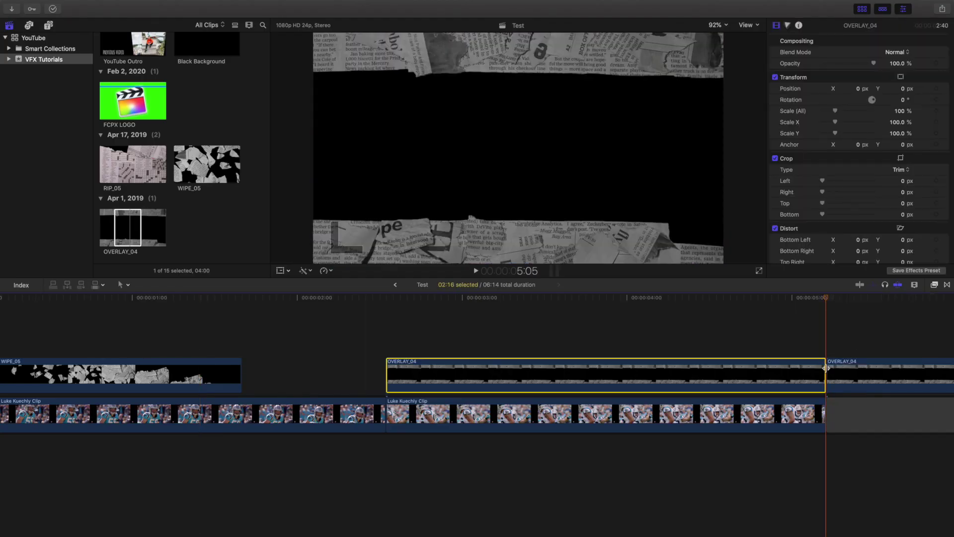
click(836, 362)
key(Delete)
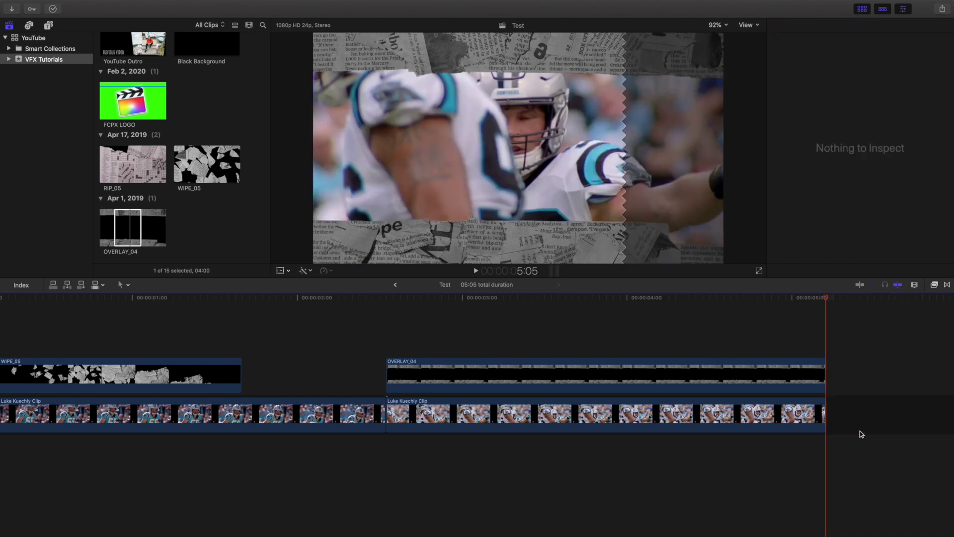
Step: Park the playhead near 3:20 and select OVERLAY_04 and the second Luke Kuechly Clip
click(604, 342)
click(606, 376)
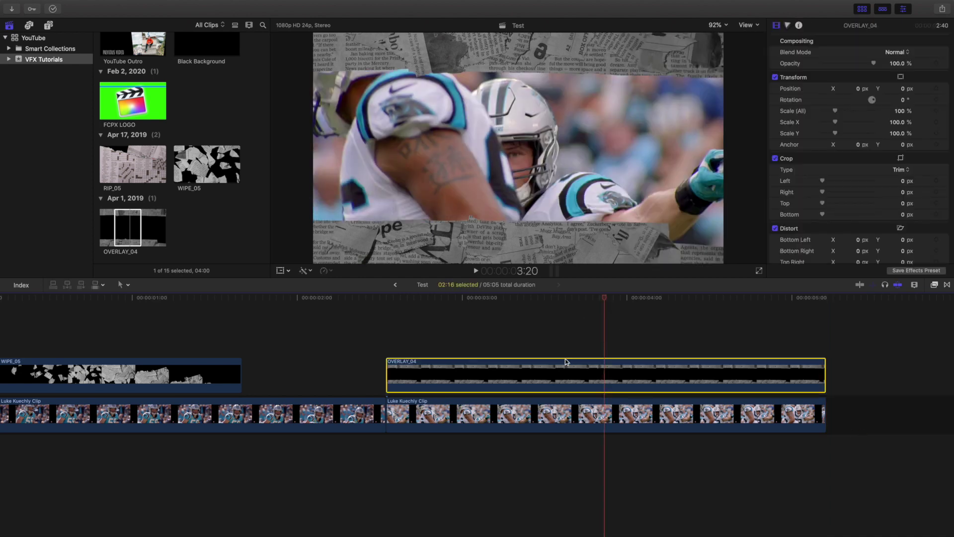
click(430, 424)
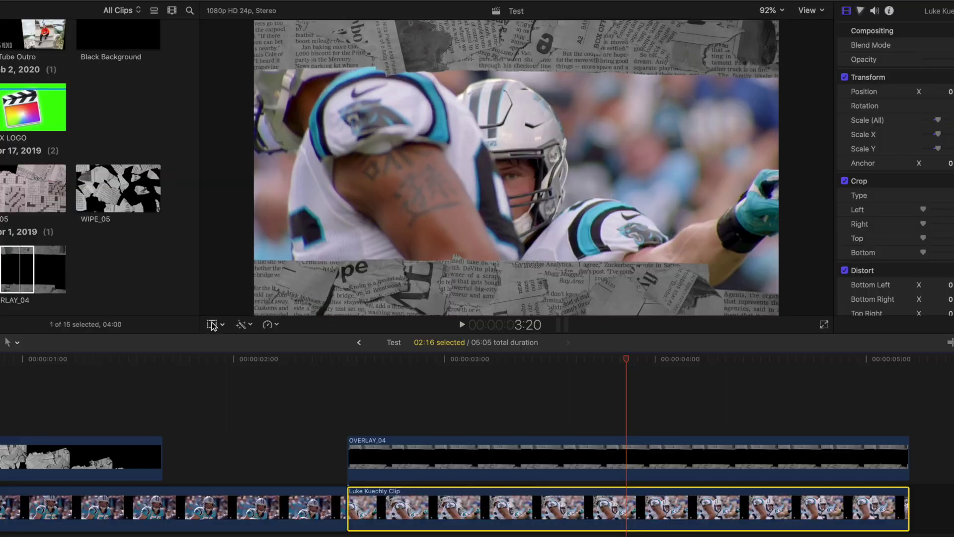
key(shift+t)
mouse_move(475, 195)
mouse_down()
mouse_move(484, 219)
mouse_move(571, 190)
mouse_move(398, 165)
mouse_move(450, 219)
mouse_move(496, 192)
mouse_move(457, 200)
mouse_up()
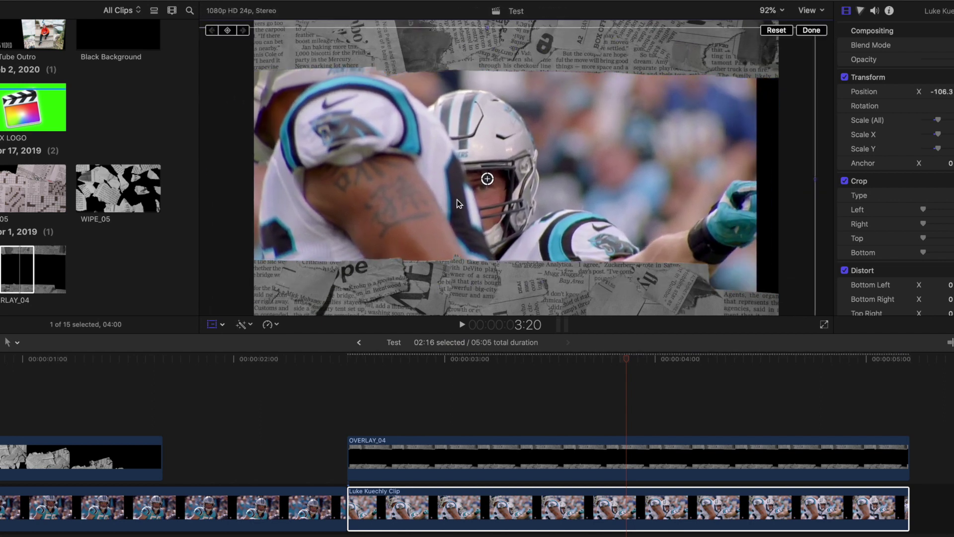
key(super+z)
click(811, 32)
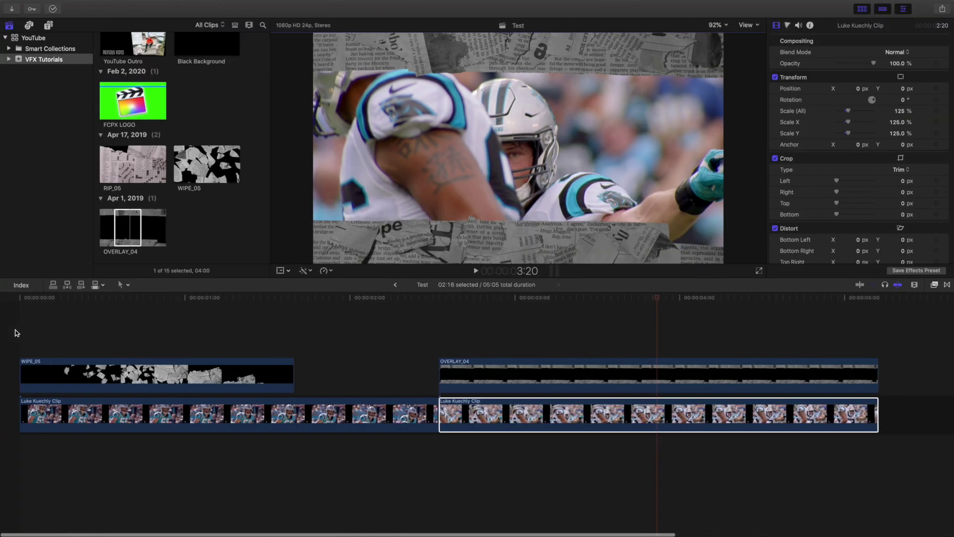
click(14, 333)
key(super+minus)
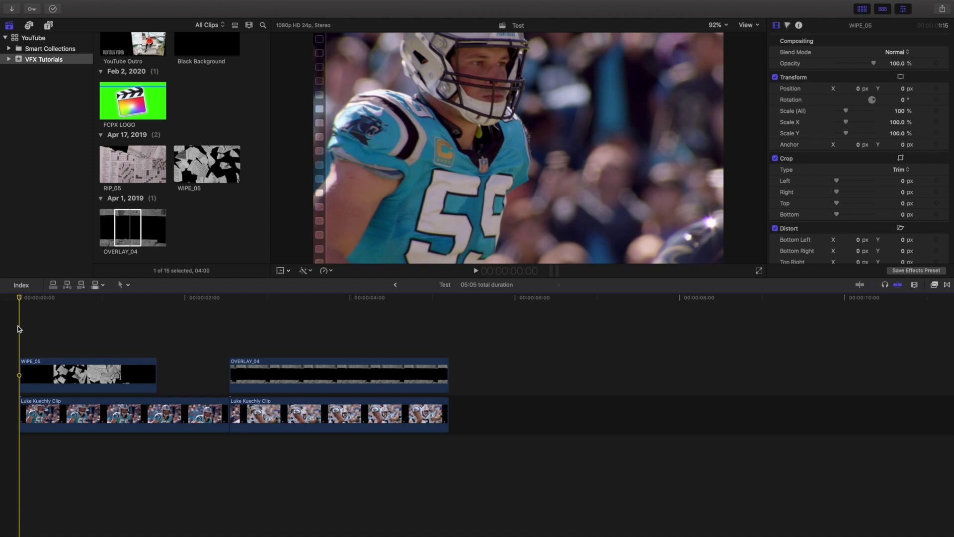
Step: Play back the whole edit, then zoom the timeline in around 2:02
key(space)
key(Home)
key(space)
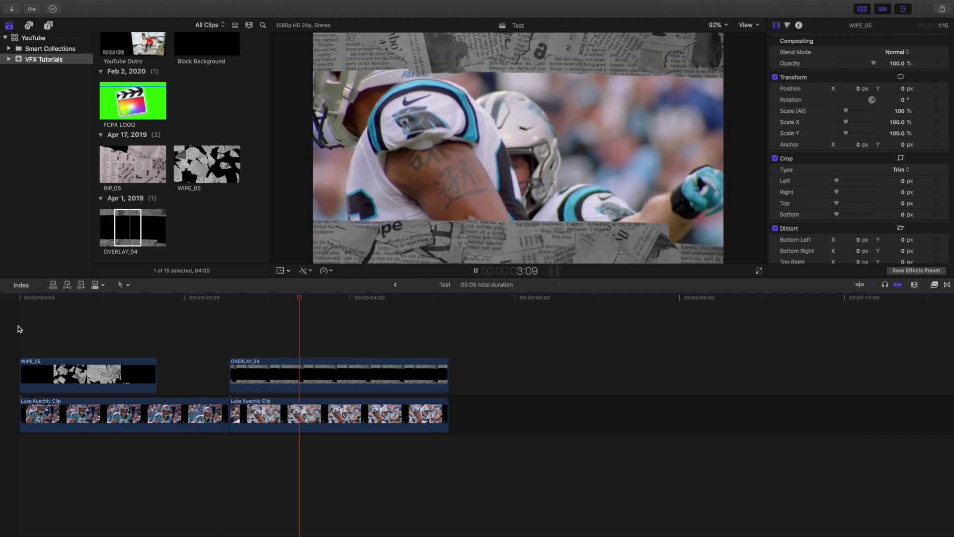
key(space)
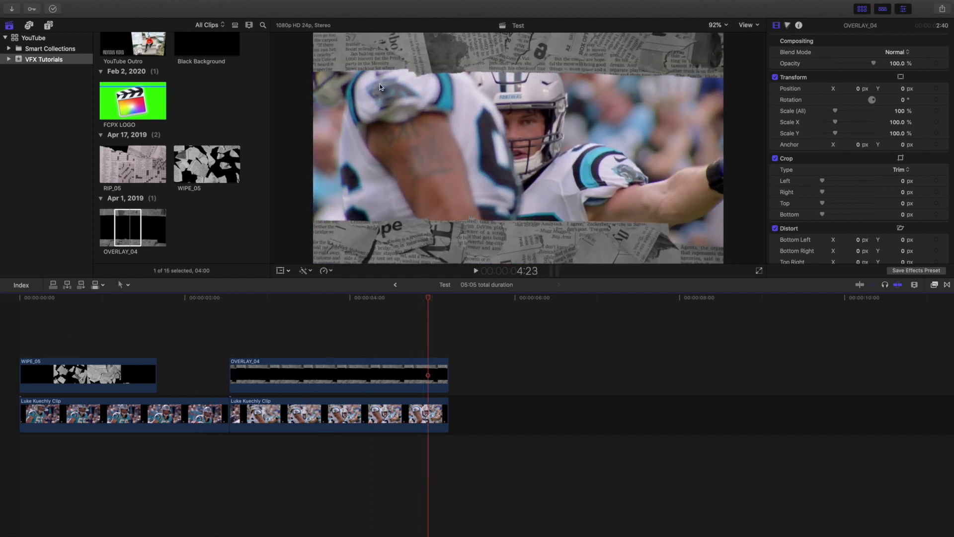
key(Home)
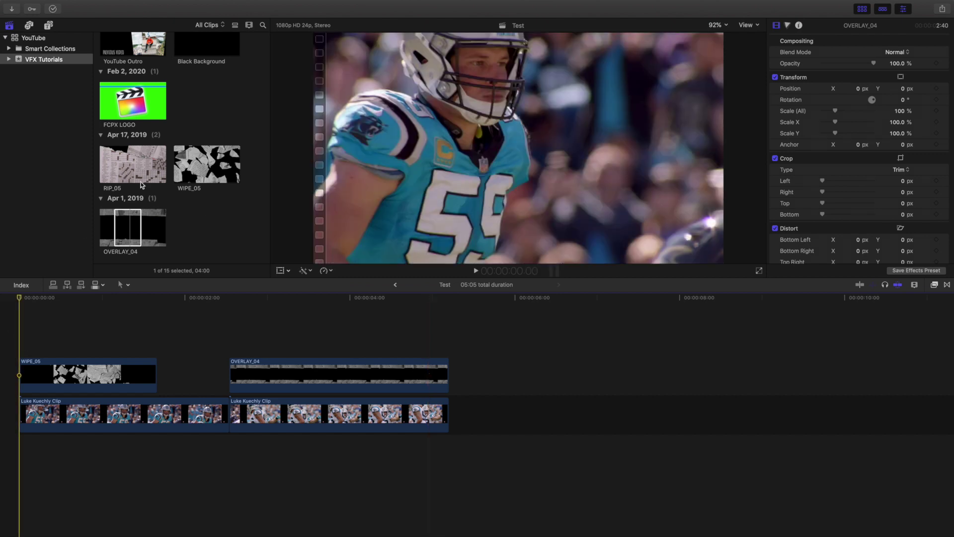
click(194, 331)
key(super+equal)
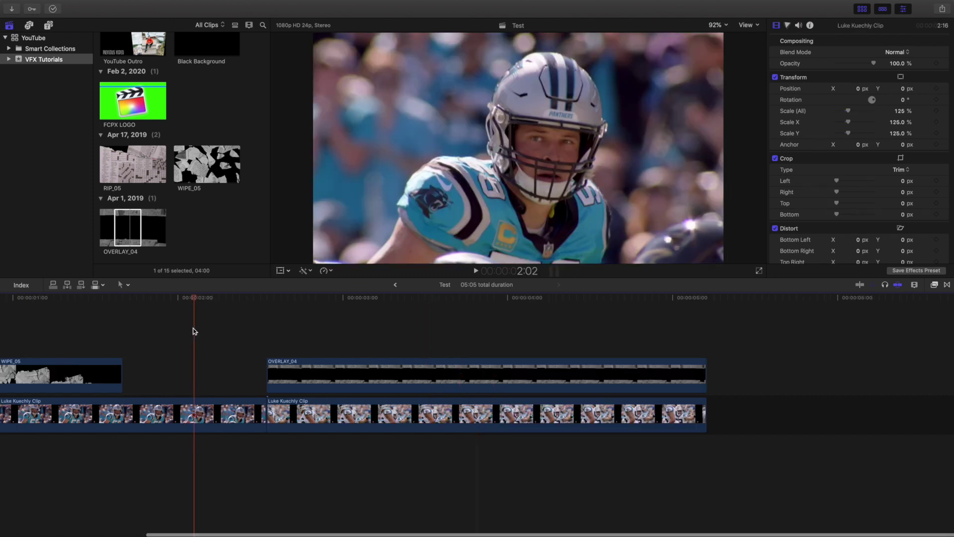
Step: Place RIP_05 on a top layer and slide it earlier so the project runs 05:05
drag(144, 90, 75, 323)
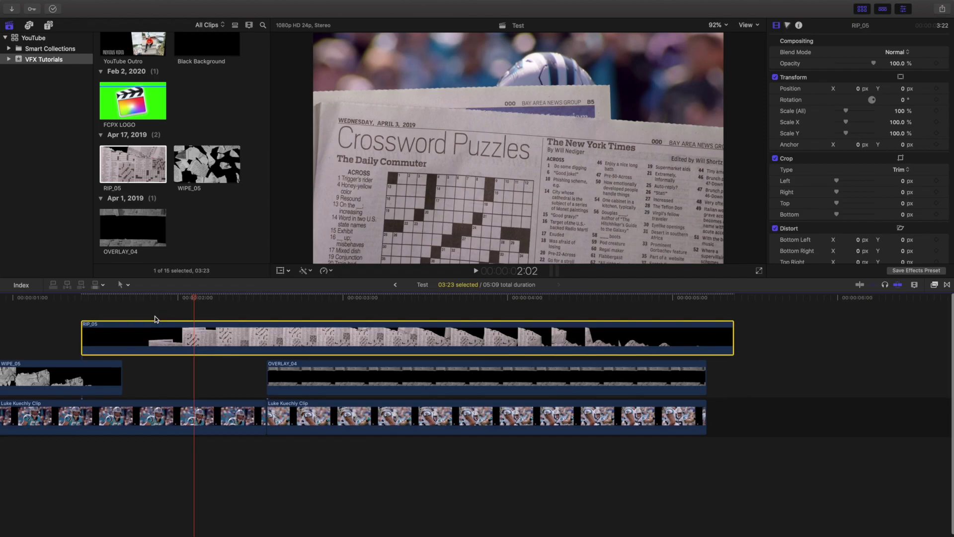
scroll(179, 315, left, 5)
scroll(154, 318, left, 5)
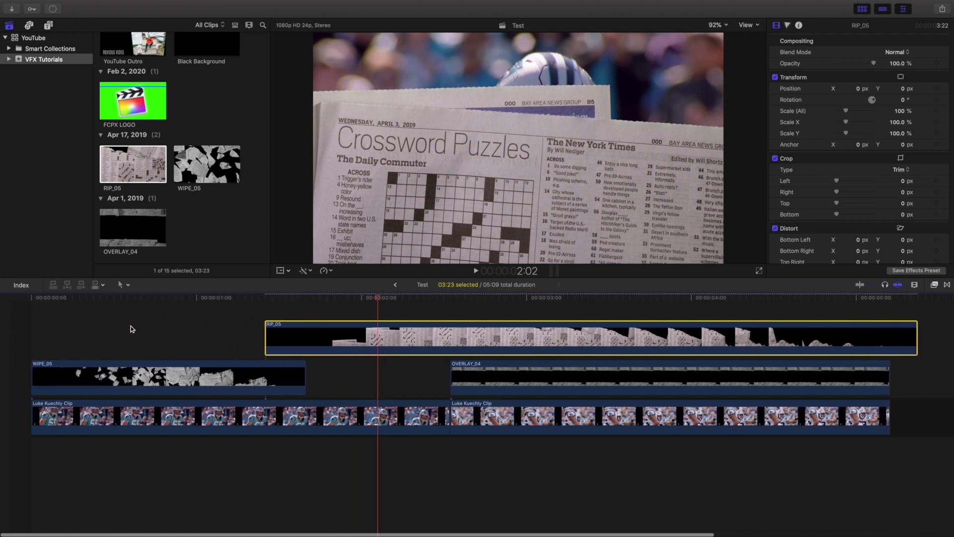
click(13, 336)
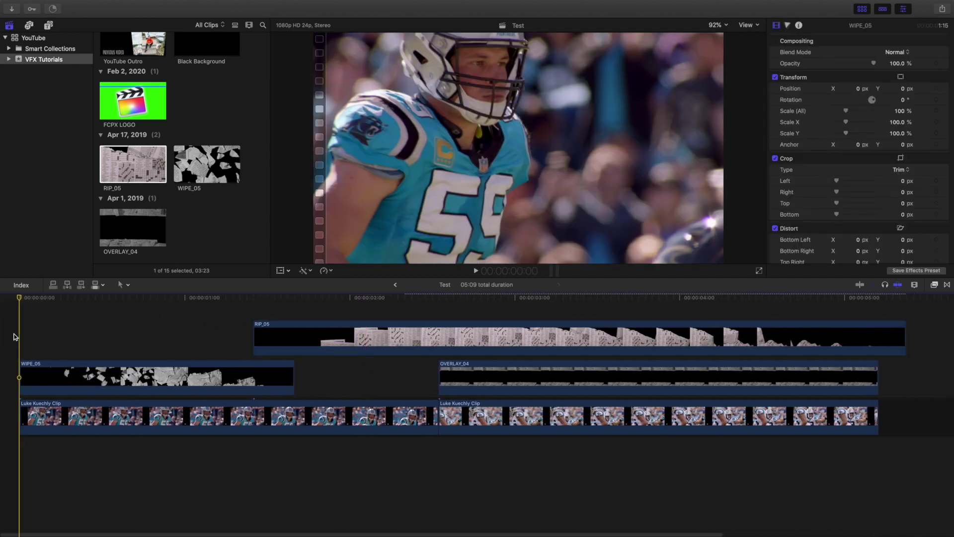
key(super+minus)
drag(230, 335, 174, 335)
click(11, 330)
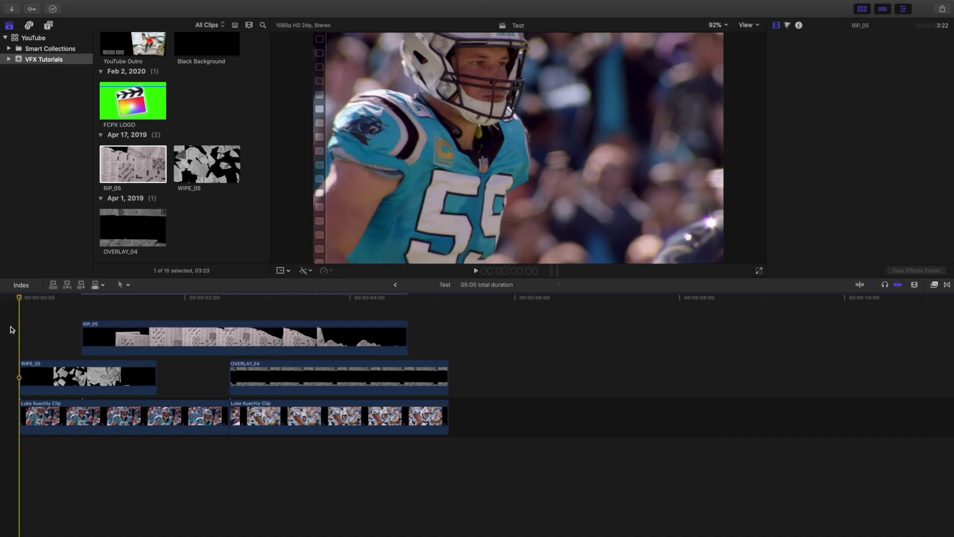
Step: Preview the project from the start, stopping near 2:11, and select RIP_05
key(space)
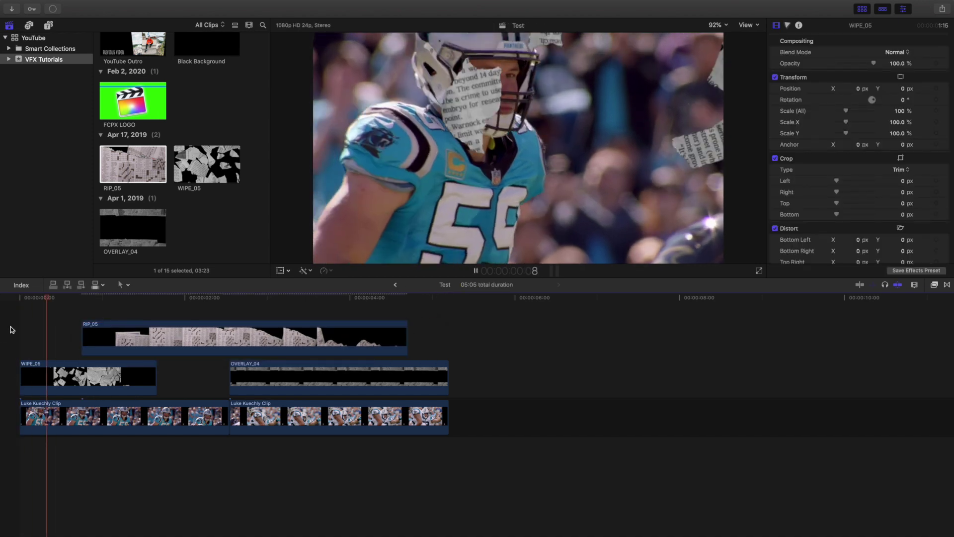
key(space)
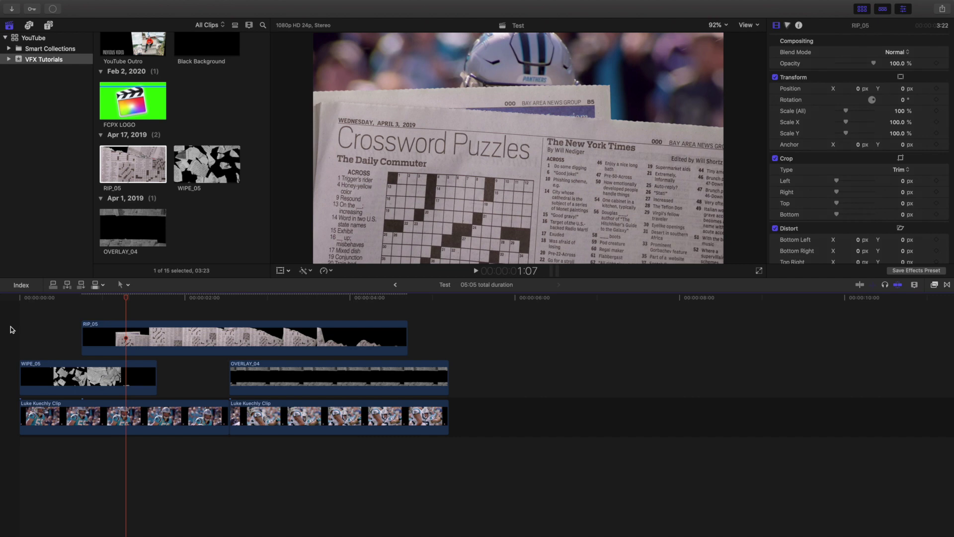
key(Home)
key(space)
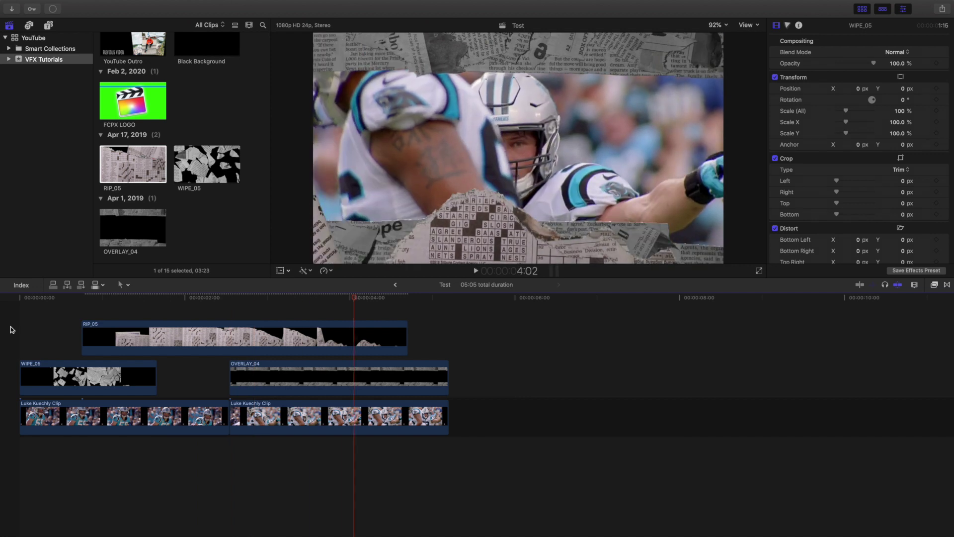
key(space)
key(Home)
key(space)
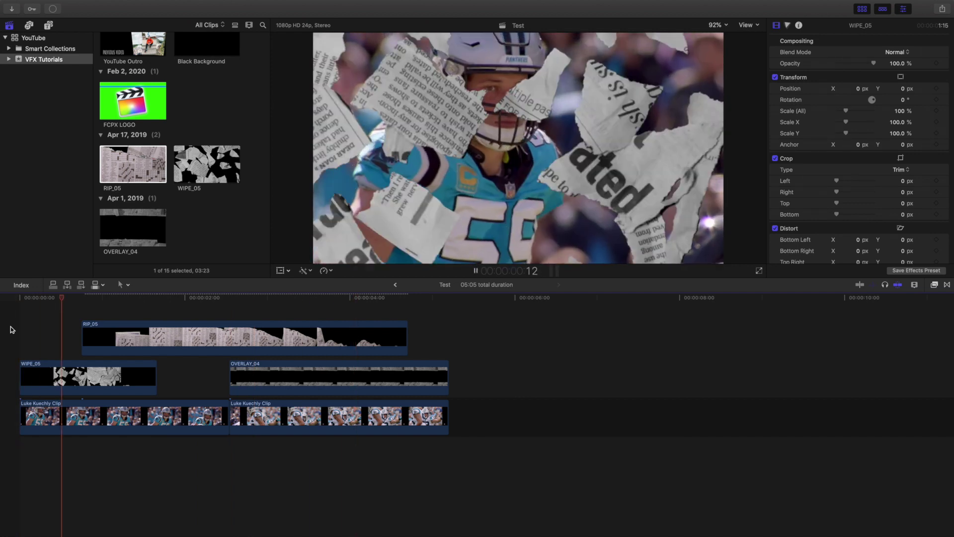
key(space)
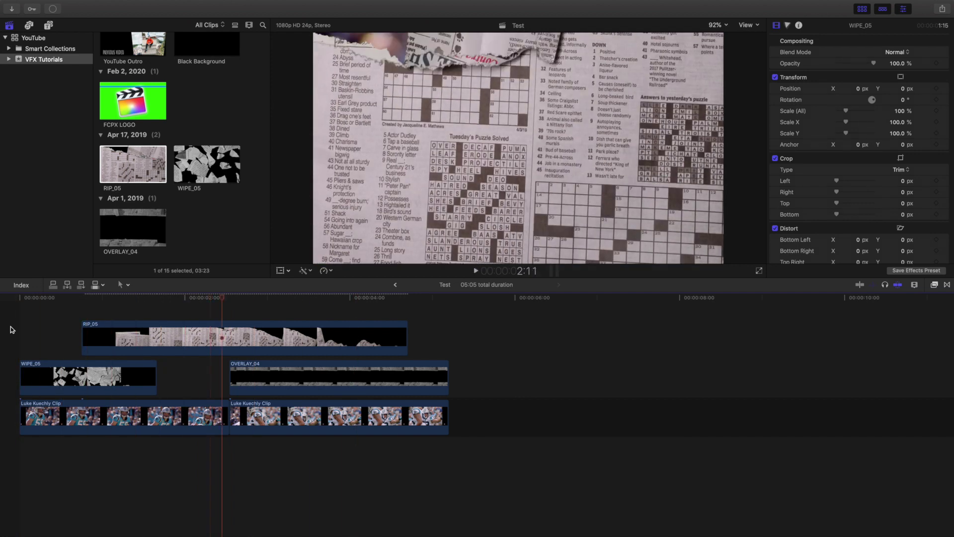
click(156, 336)
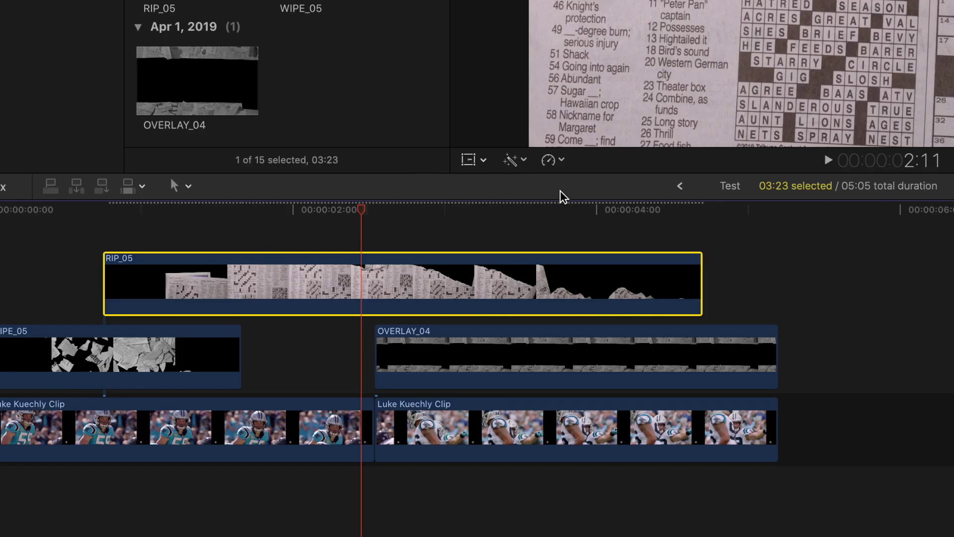
Step: Set RIP_05 to Fast 4x (400%) and move it about six frames later
click(561, 160)
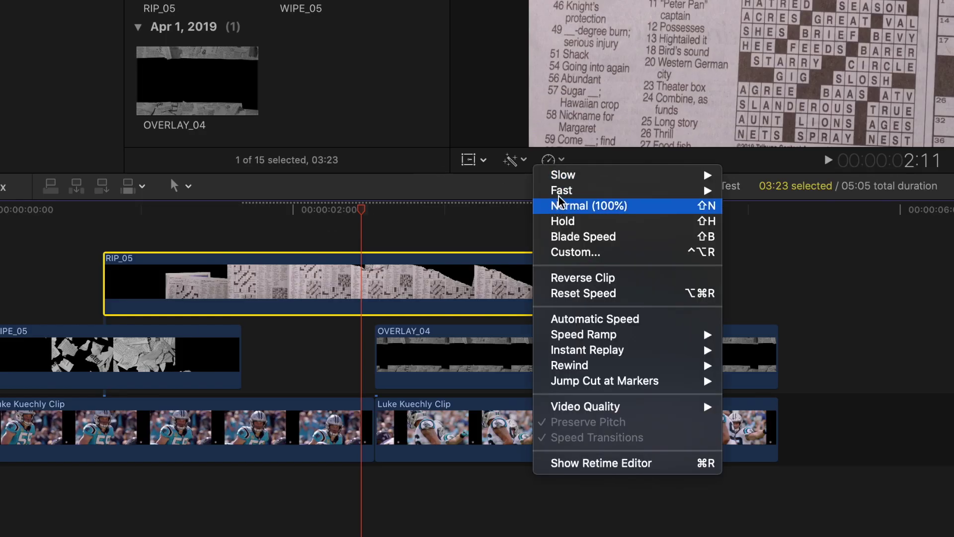
mouse_move(560, 191)
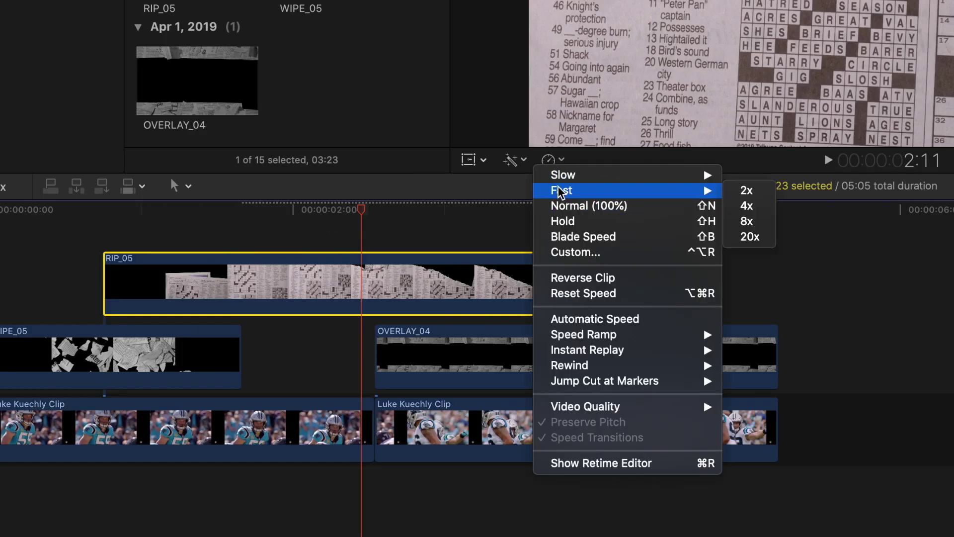
click(746, 205)
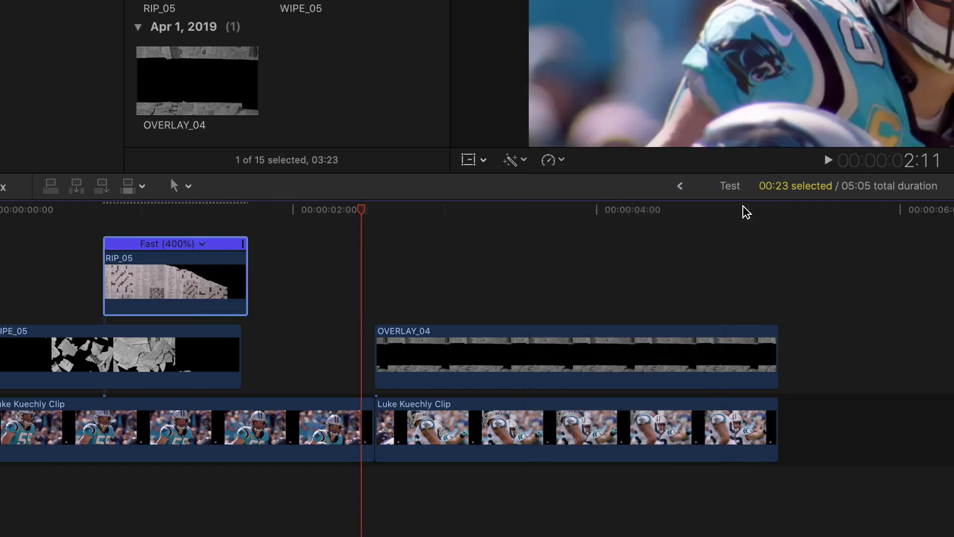
drag(164, 272, 372, 274)
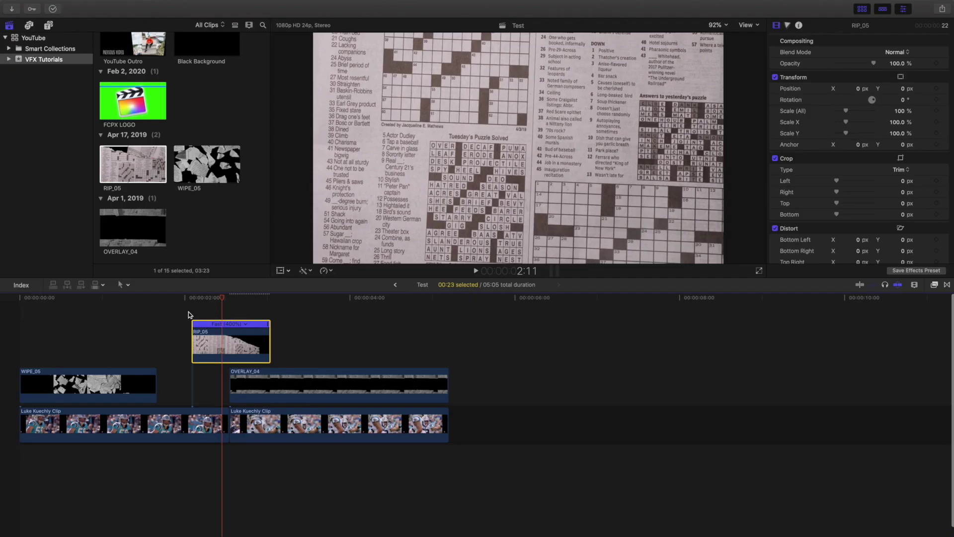
Step: Zoom in on the sped-up RIP_05 and step frame by frame to 2:11
click(308, 229)
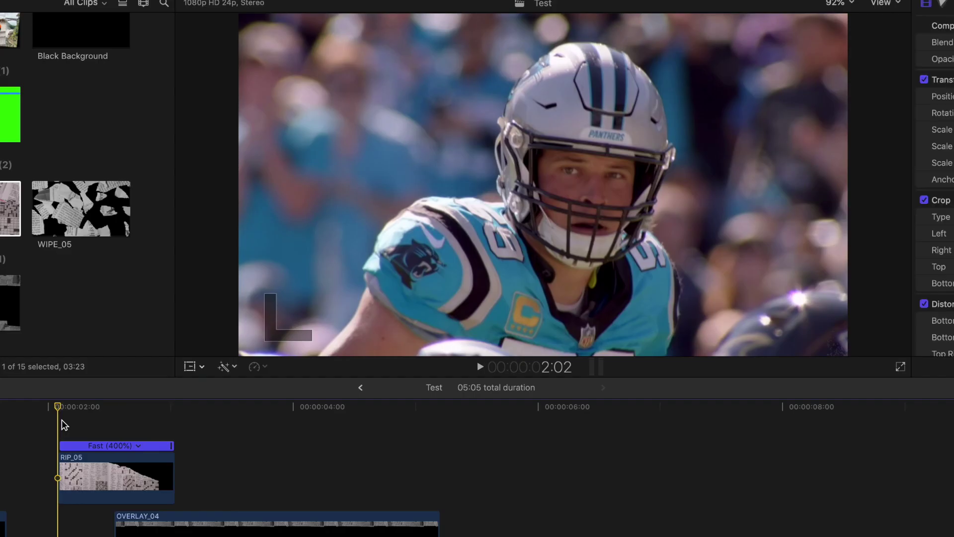
key(super+equal)
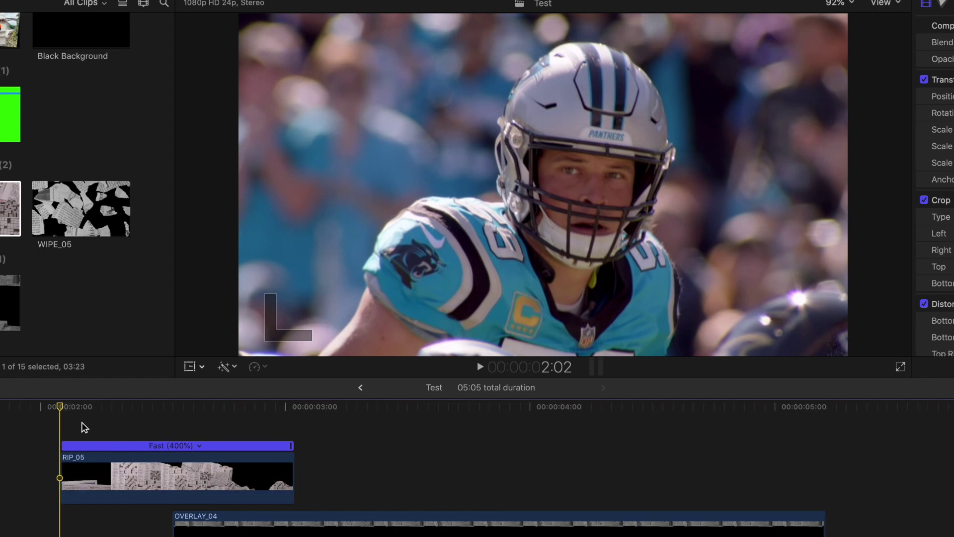
key(space)
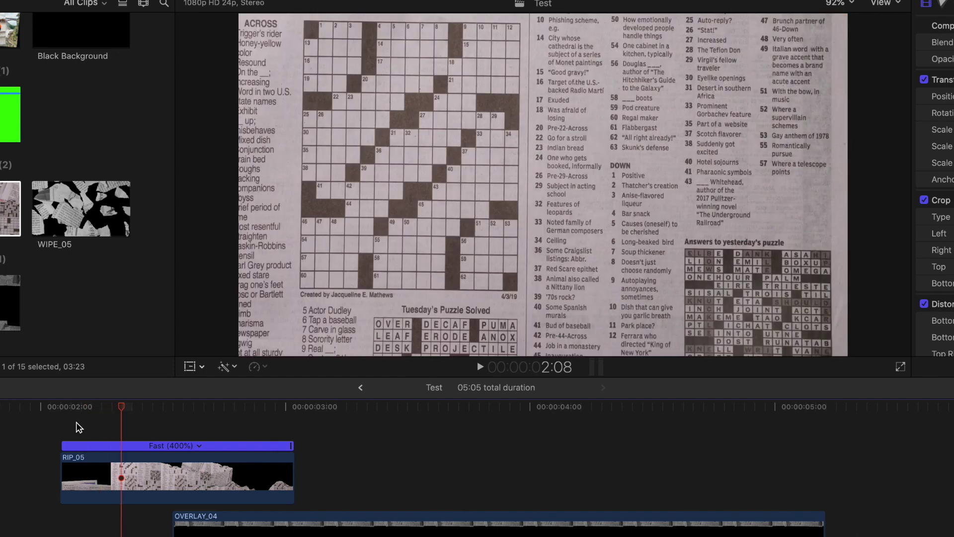
key(Left)
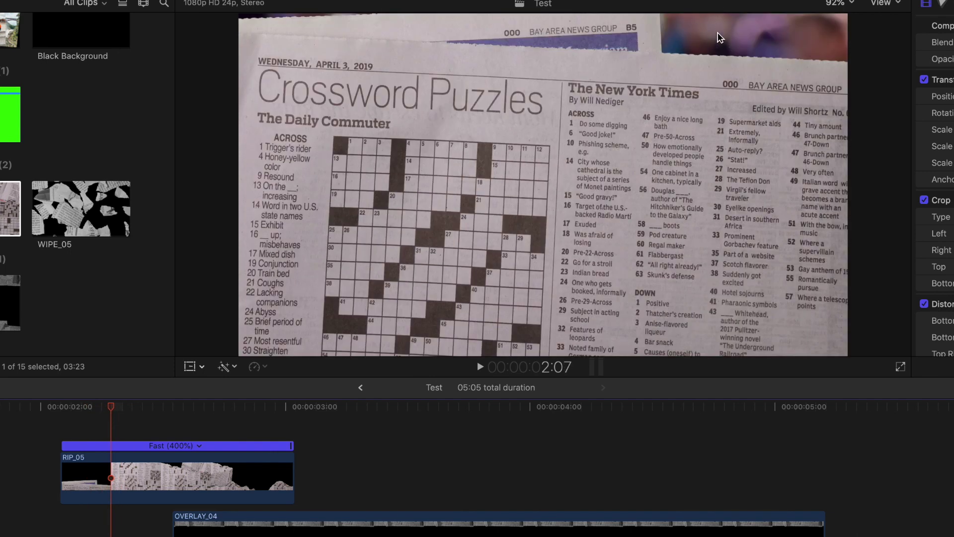
key(Right)
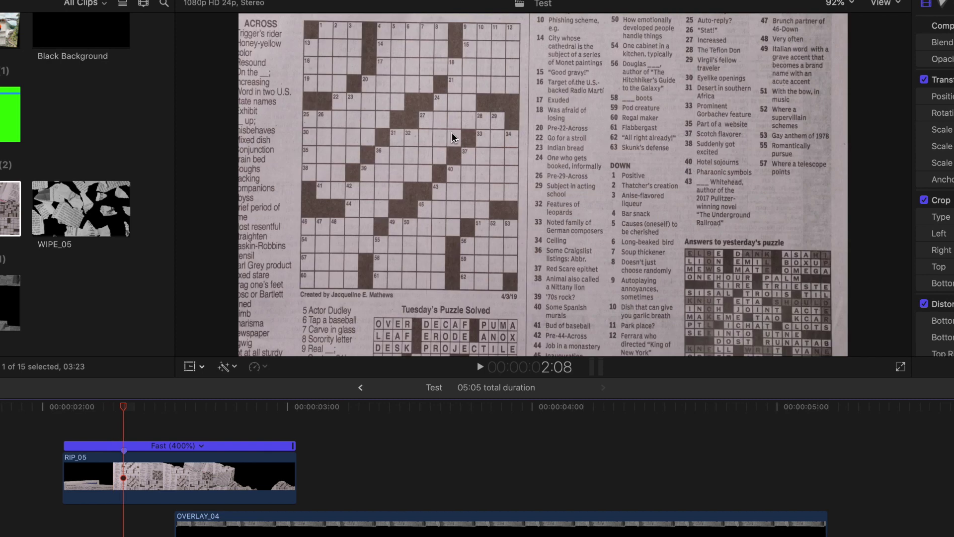
key(Right)
key(Right)
key(Right)
key(Right)
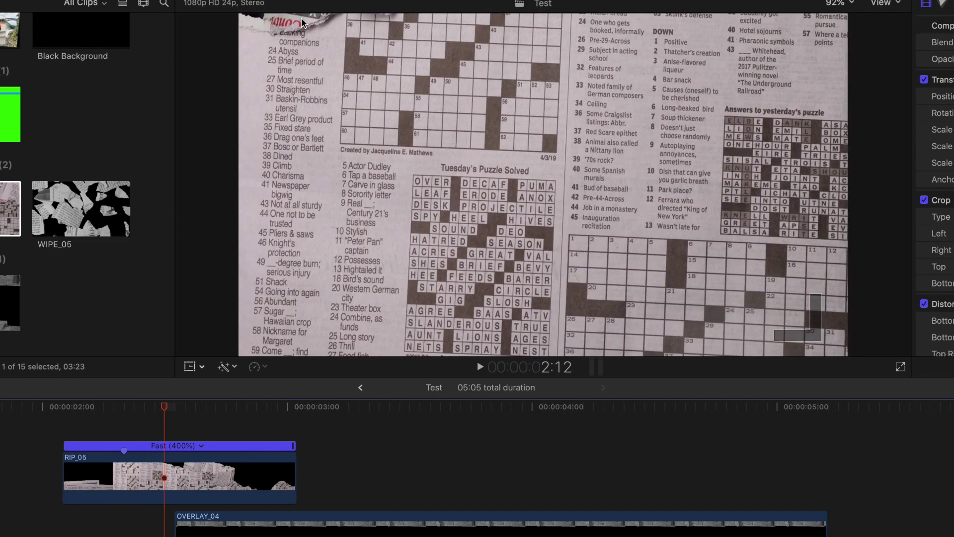
key(Left)
Step: Add a marker on RIP_05 at 2:11 and shift it two frames to meet OVERLAY_04's start
key(m)
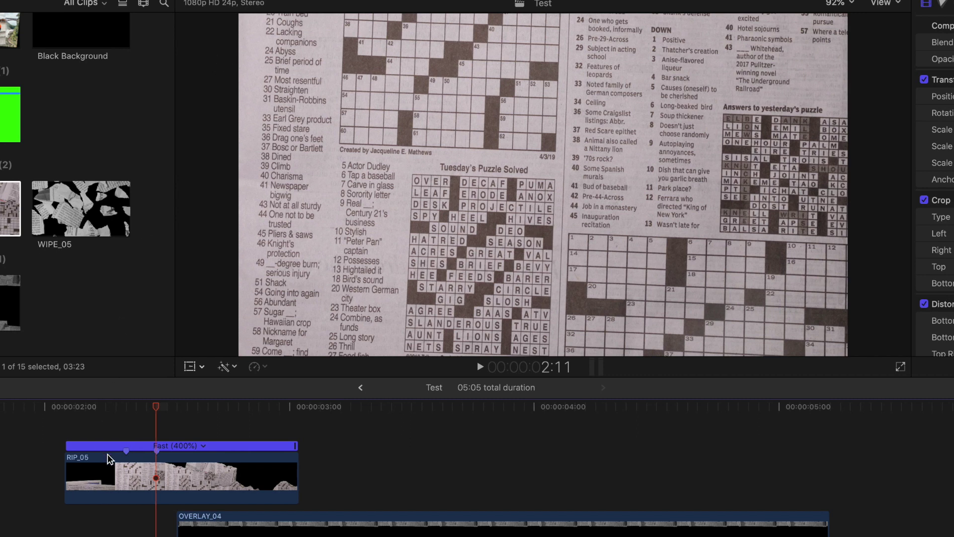
drag(126, 475, 157, 474)
click(177, 426)
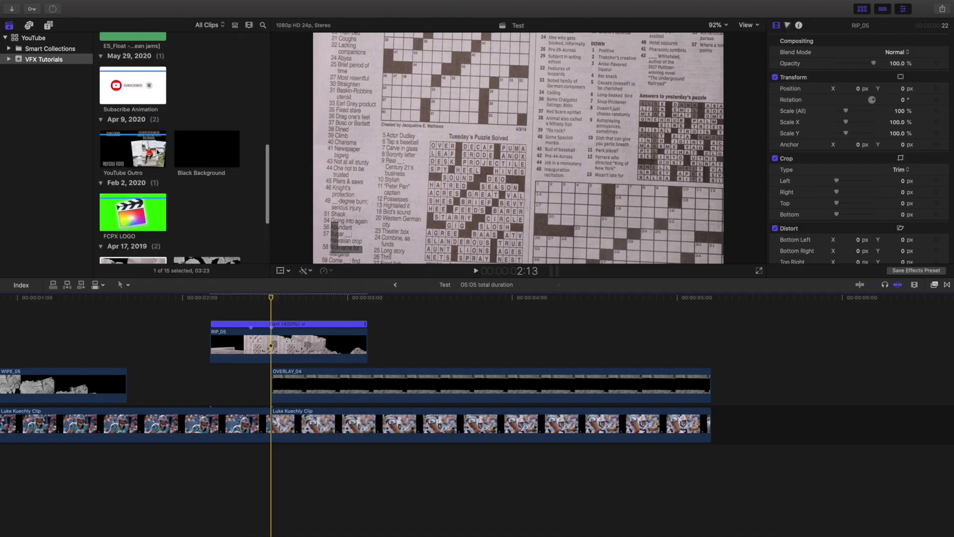
scroll(158, 152, up, 15)
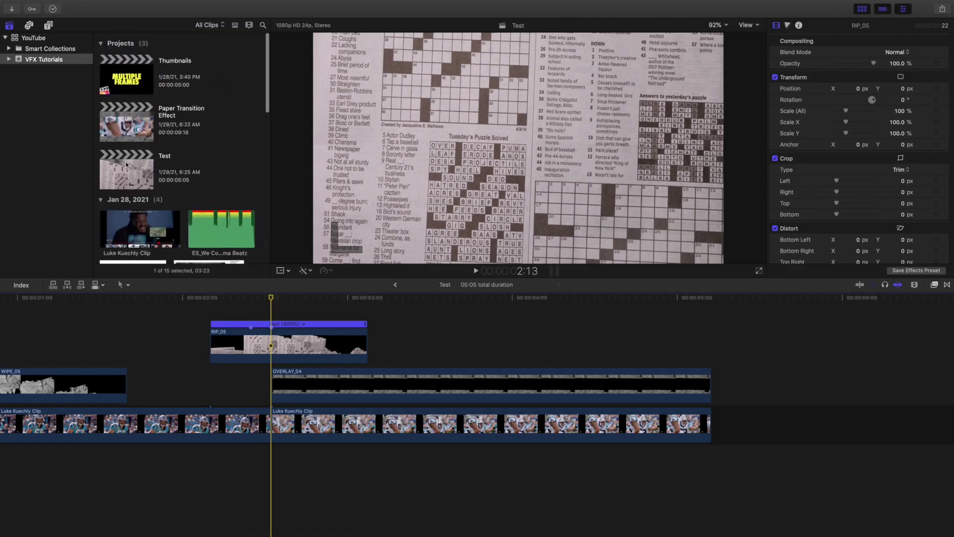
Step: Check the rip frames 2:08–2:13 in the Paper Transition Effect project, then return to Test
double_click(127, 125)
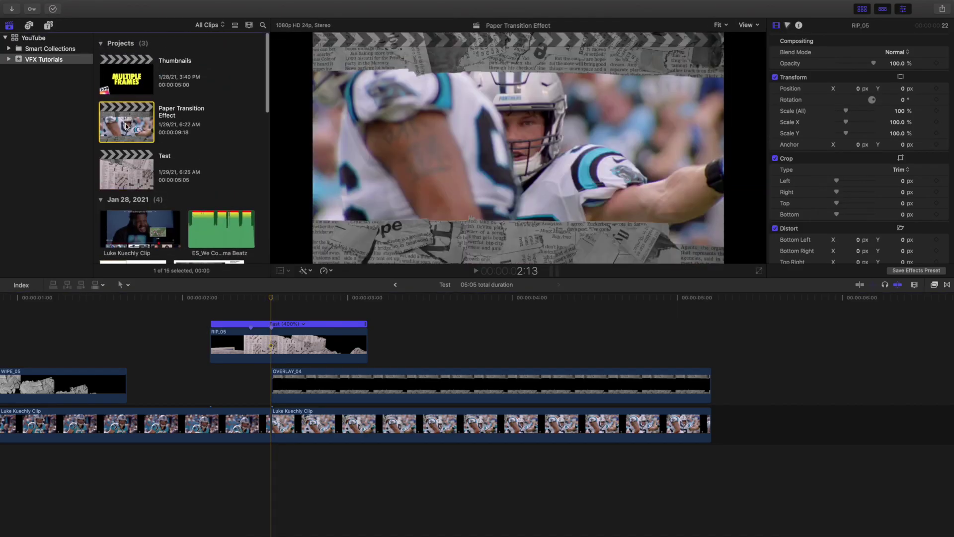
click(344, 300)
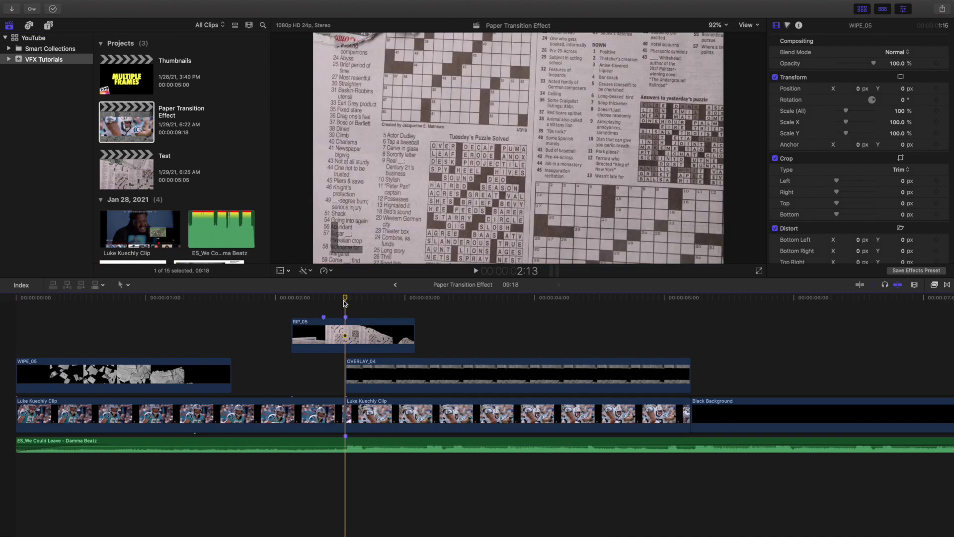
click(323, 308)
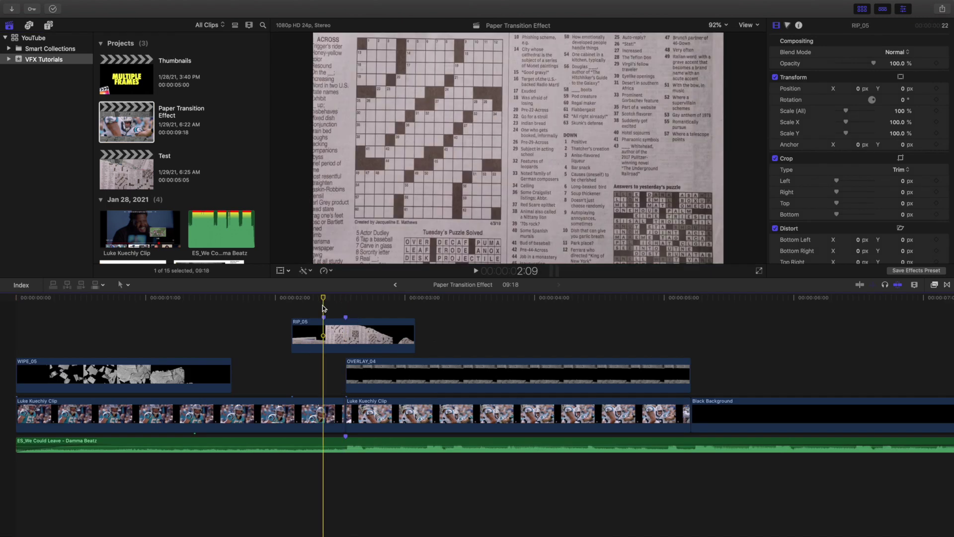
key(Left)
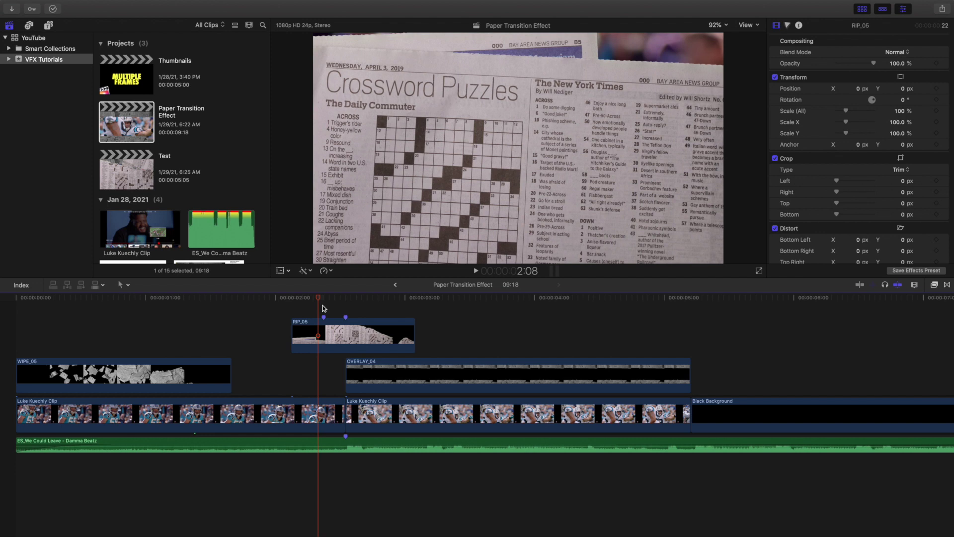
key(Right)
key(Right)
key(Right)
key(Right)
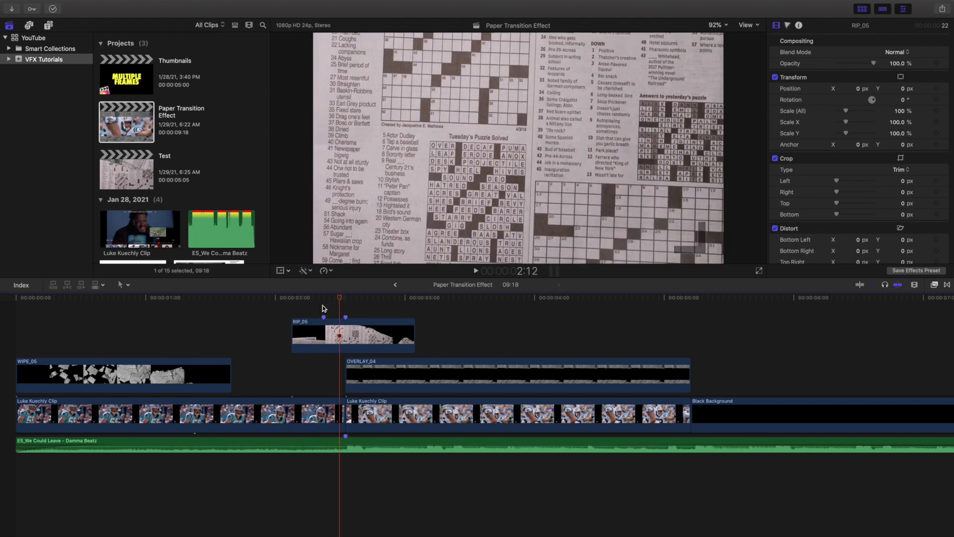
key(Right)
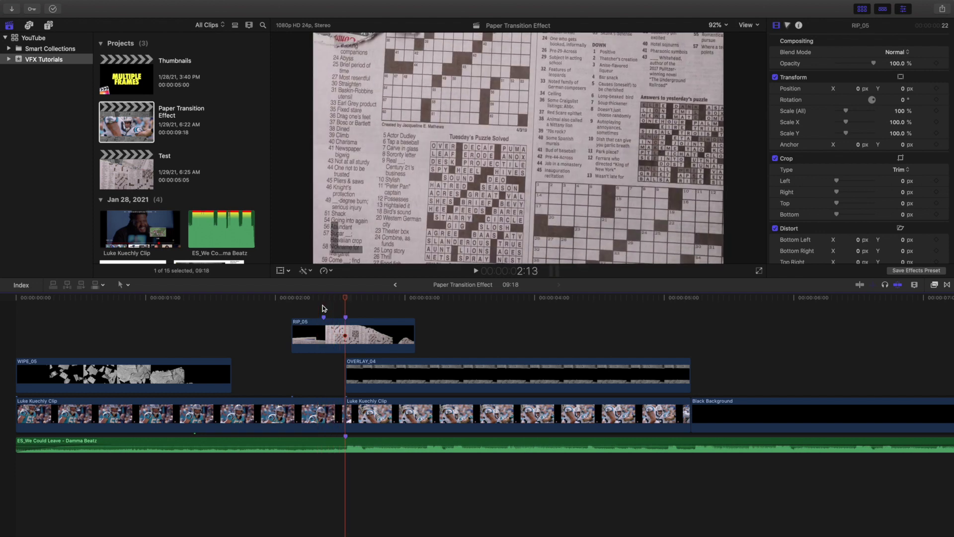
key(Right)
key(Right)
key(Left)
key(Left)
double_click(142, 177)
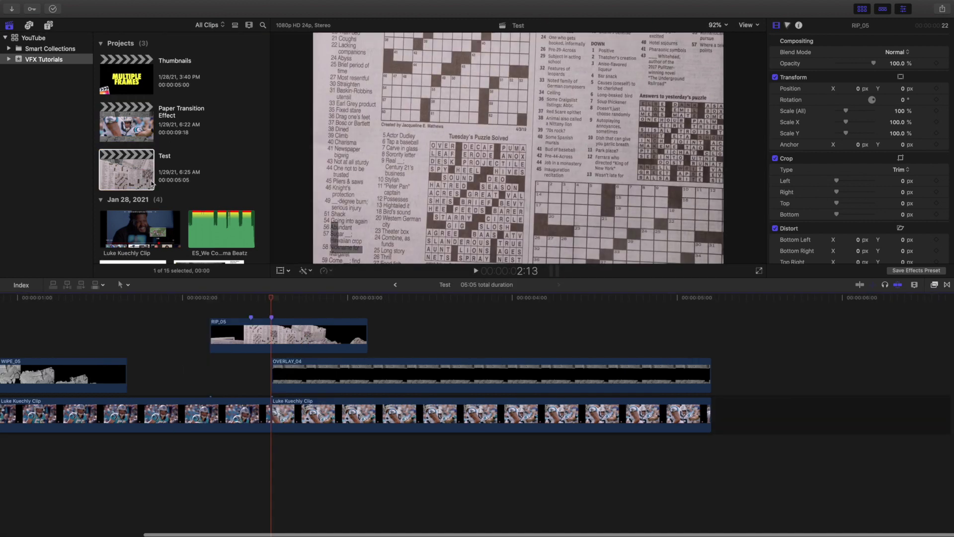
Step: Add a marker on RIP_05 at 2:14 and delete its old marker
key(Right)
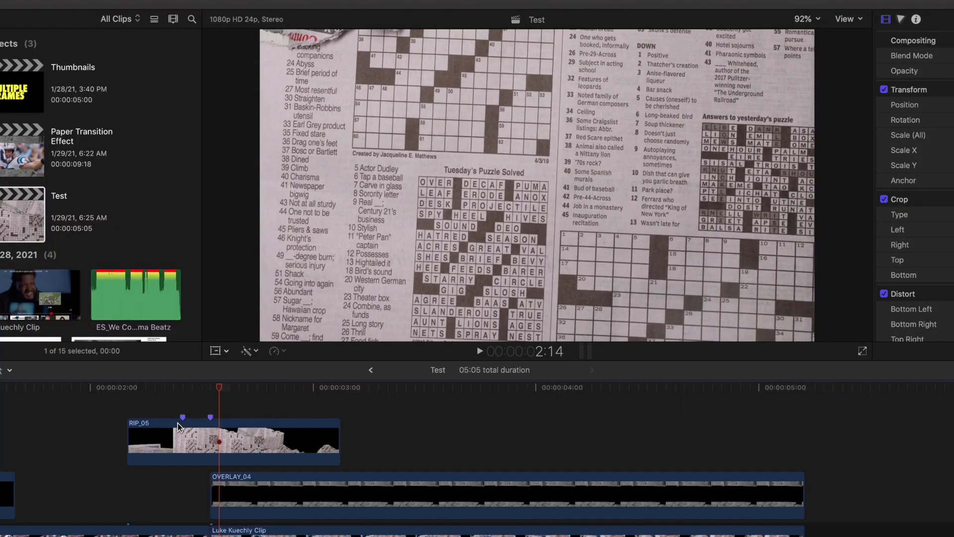
key(m)
right_click(209, 418)
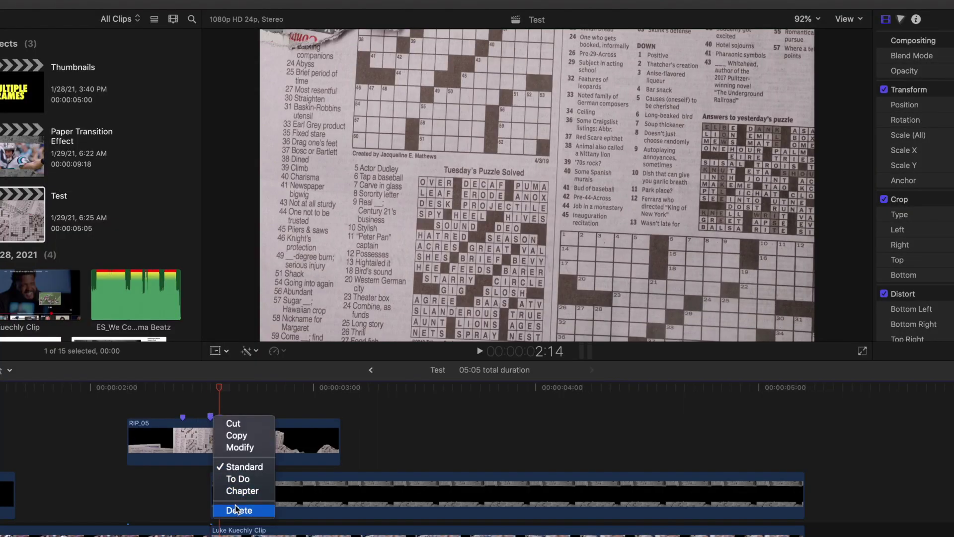
click(241, 510)
Step: Shift RIP_05 one frame earlier so its marker meets OVERLAY_04's start
key(Left)
key(Left)
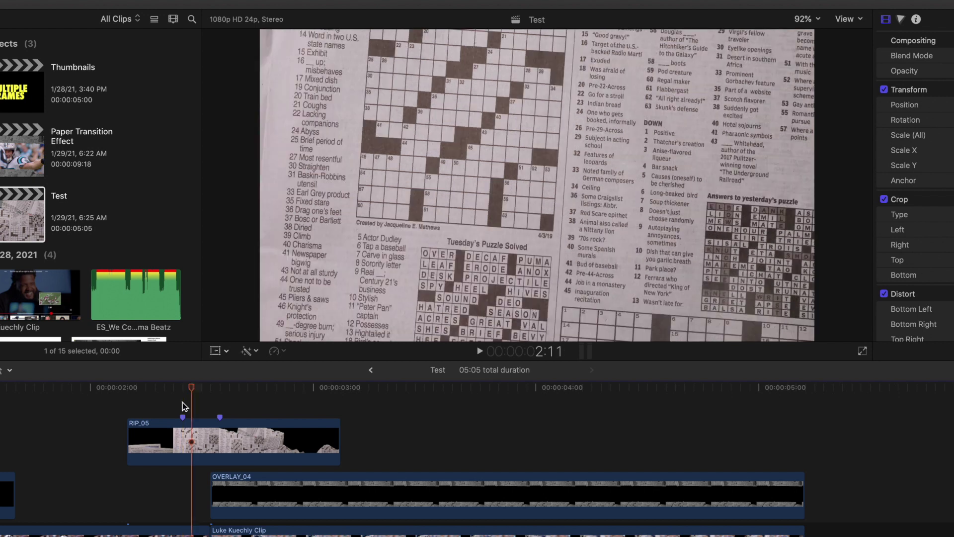
key(Right)
key(Right)
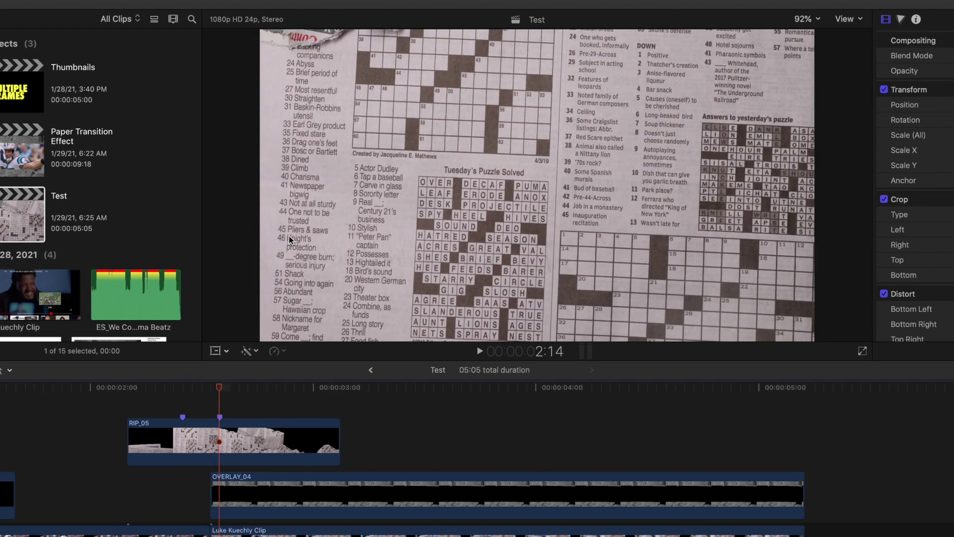
drag(238, 452, 229, 451)
click(172, 405)
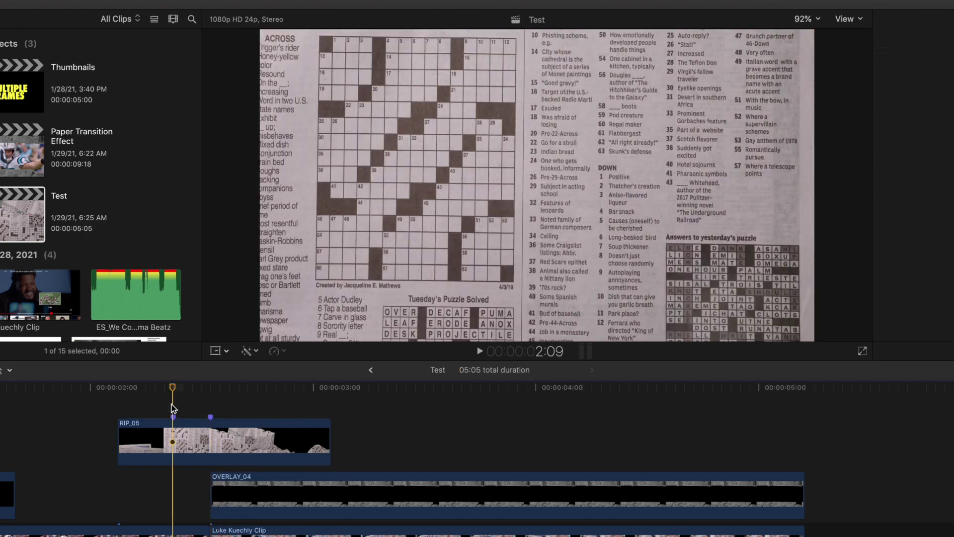
click(122, 404)
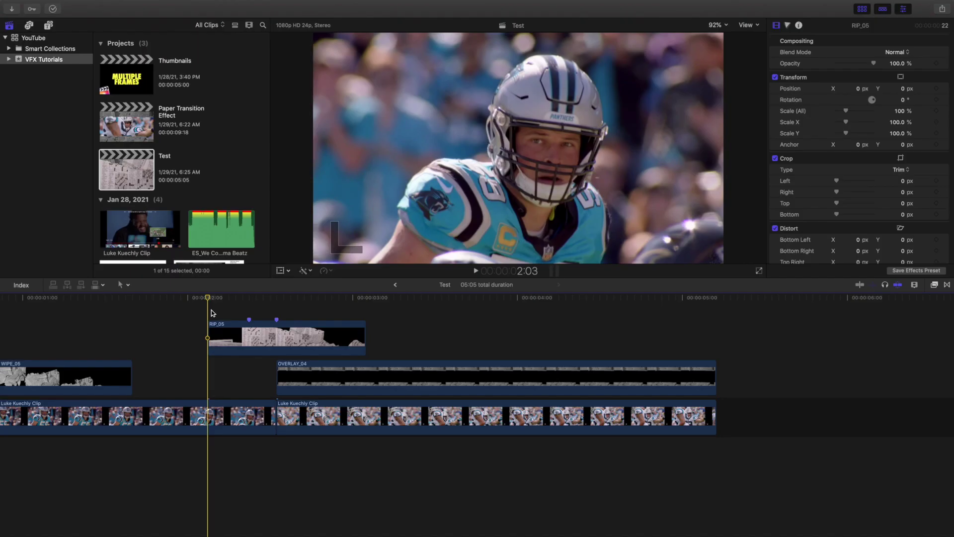
key(space)
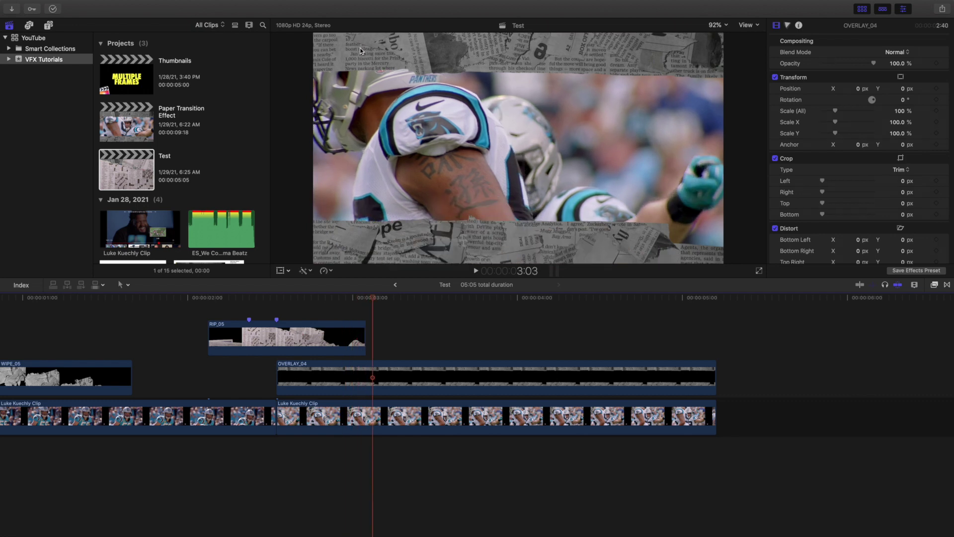
scroll(176, 451, left, 3)
scroll(177, 451, left, 4)
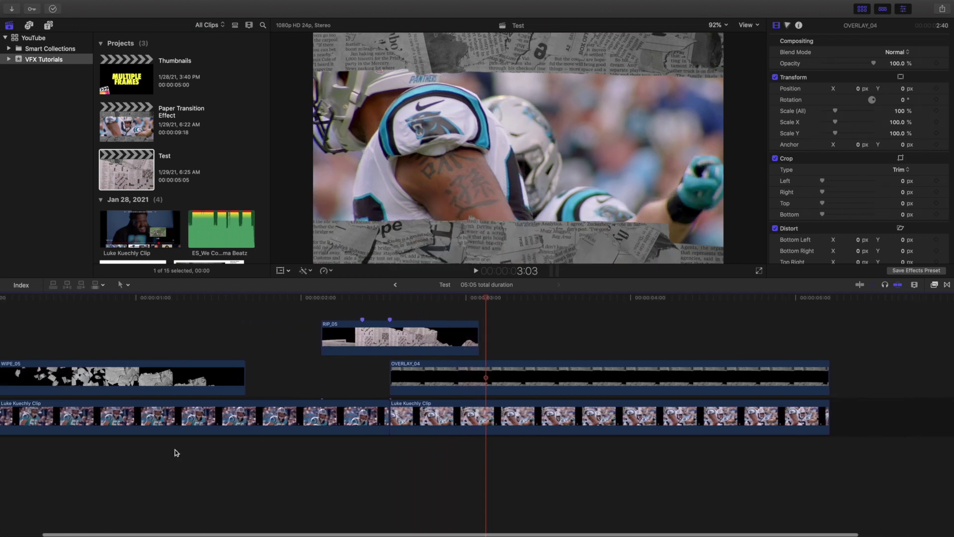
click(14, 351)
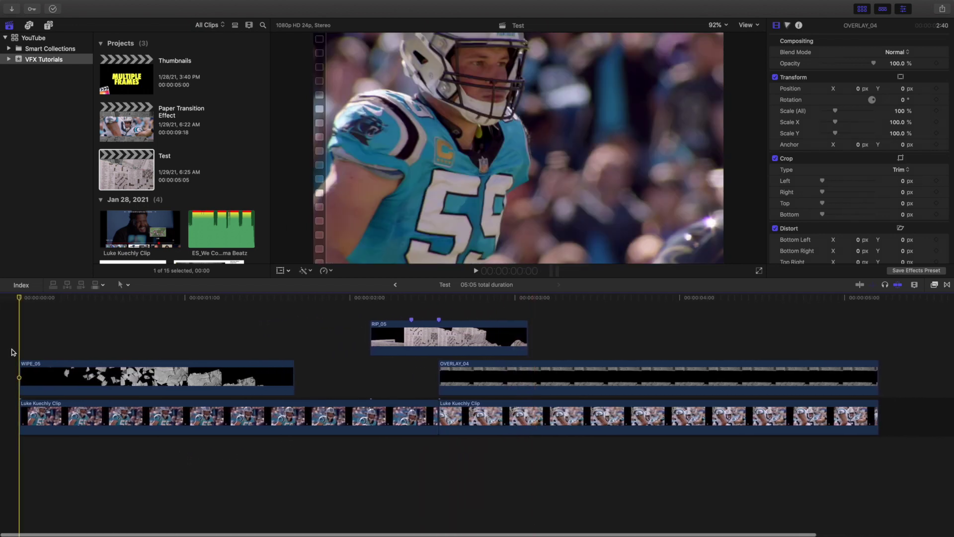
key(super+minus)
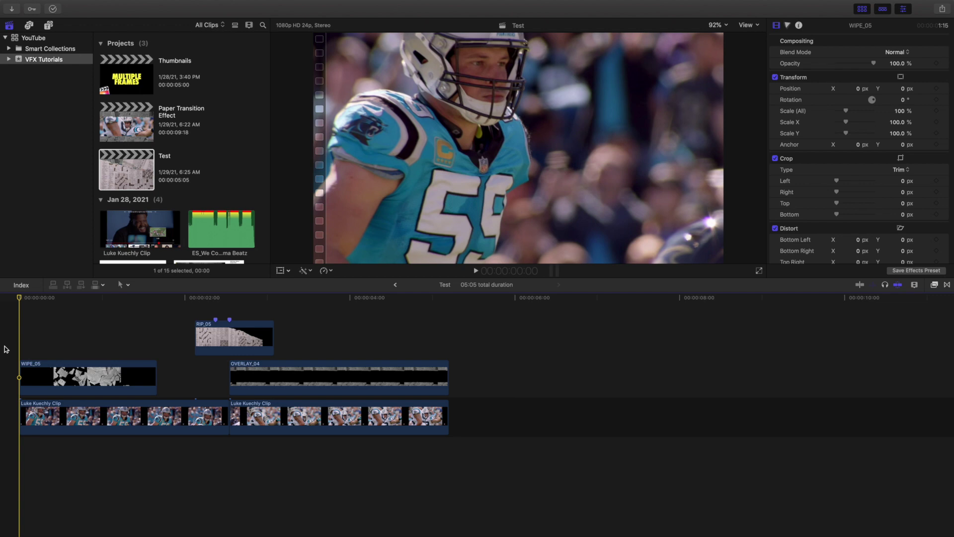
key(space)
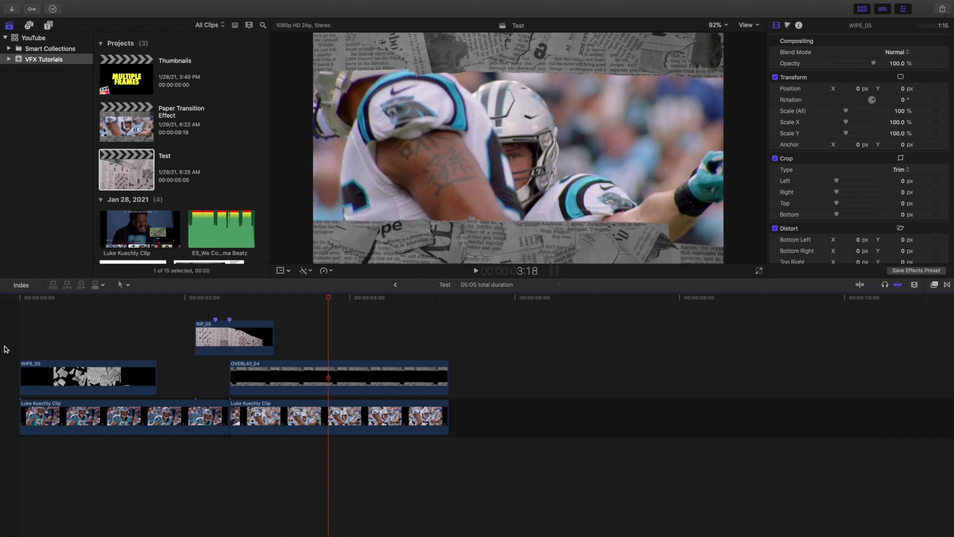
key(Home)
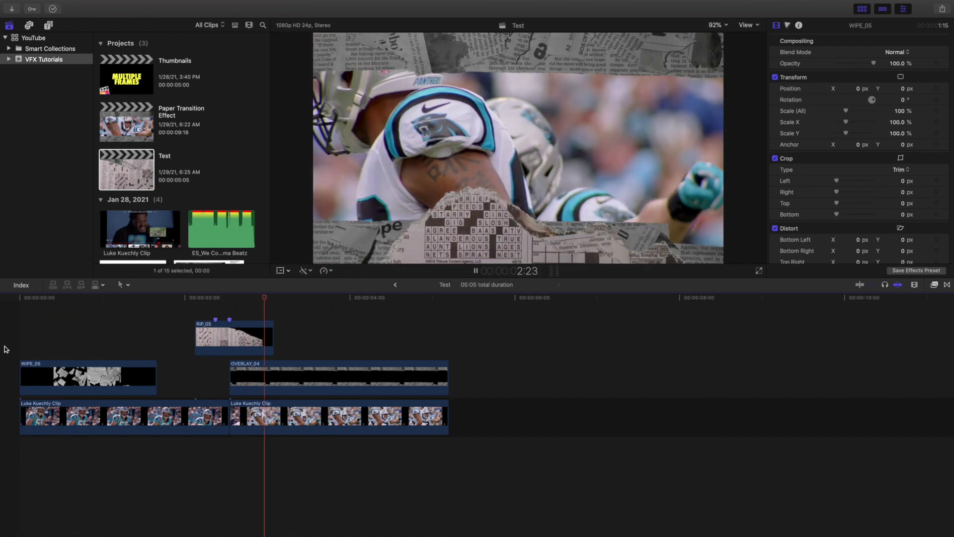
key(space)
key(Home)
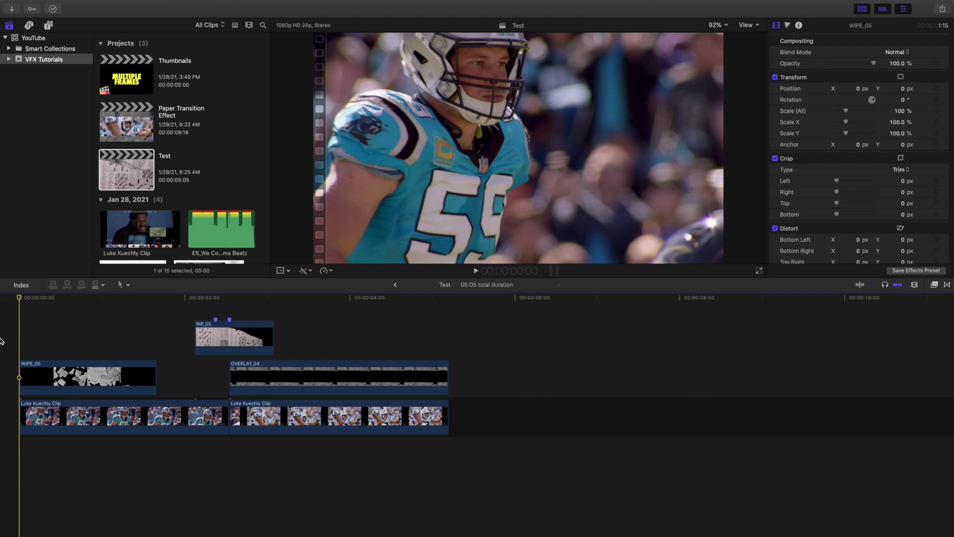
key(space)
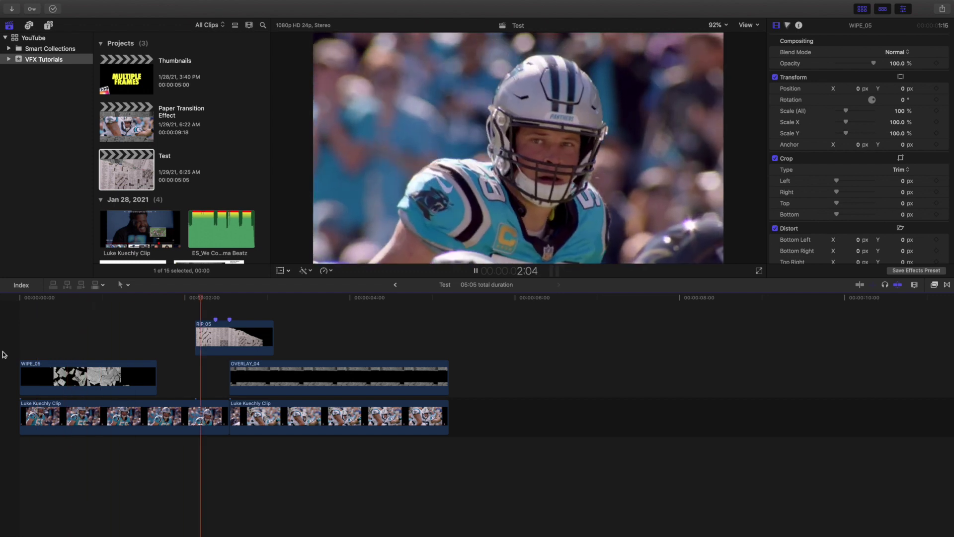
key(Home)
key(space)
key(Home)
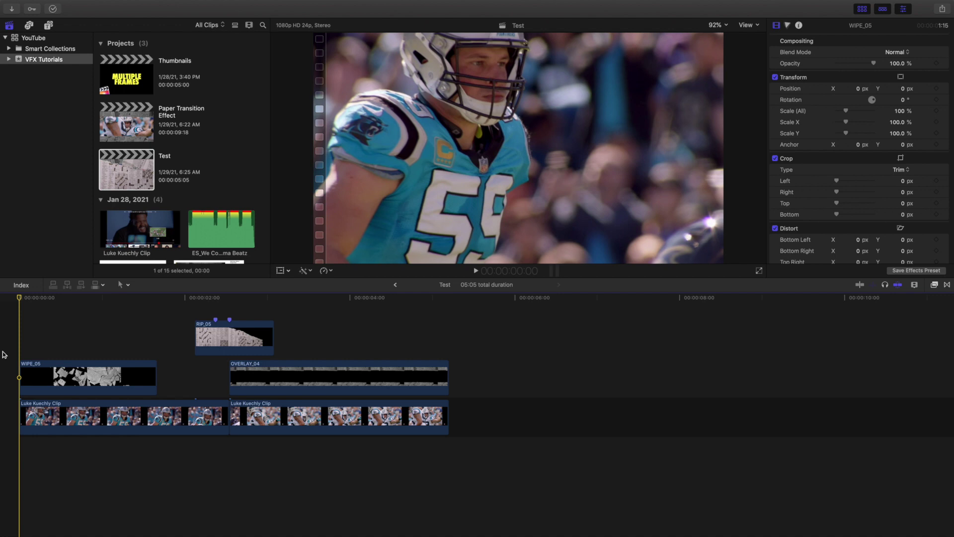
key(space)
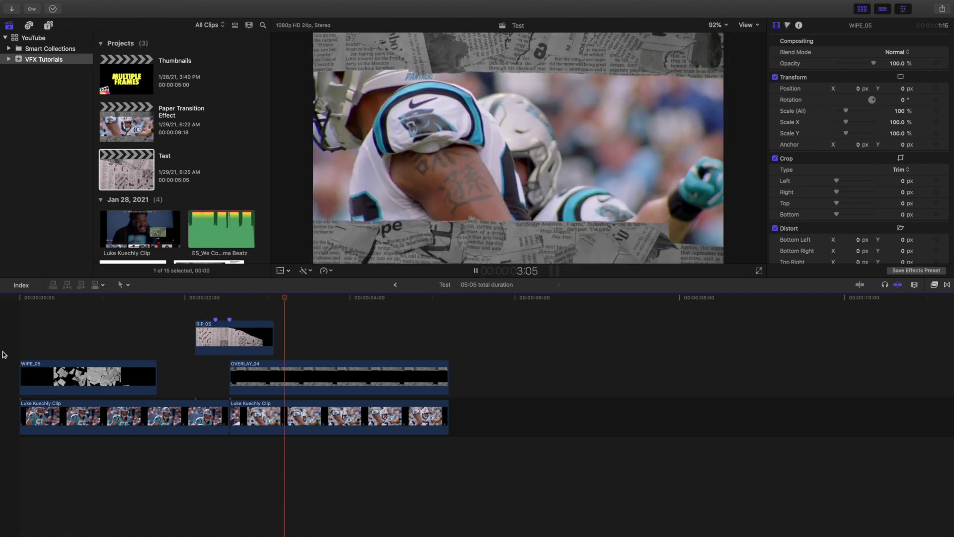
key(space)
key(Home)
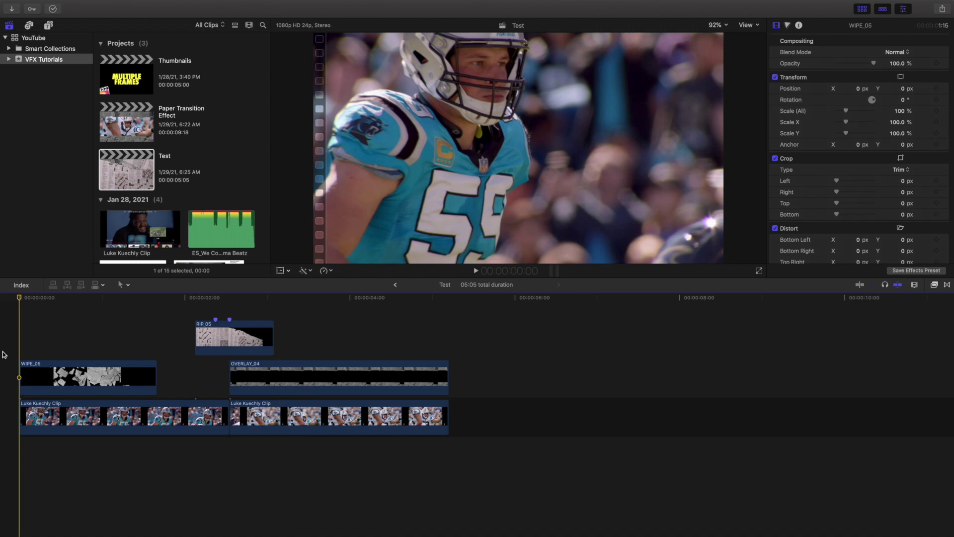
key(space)
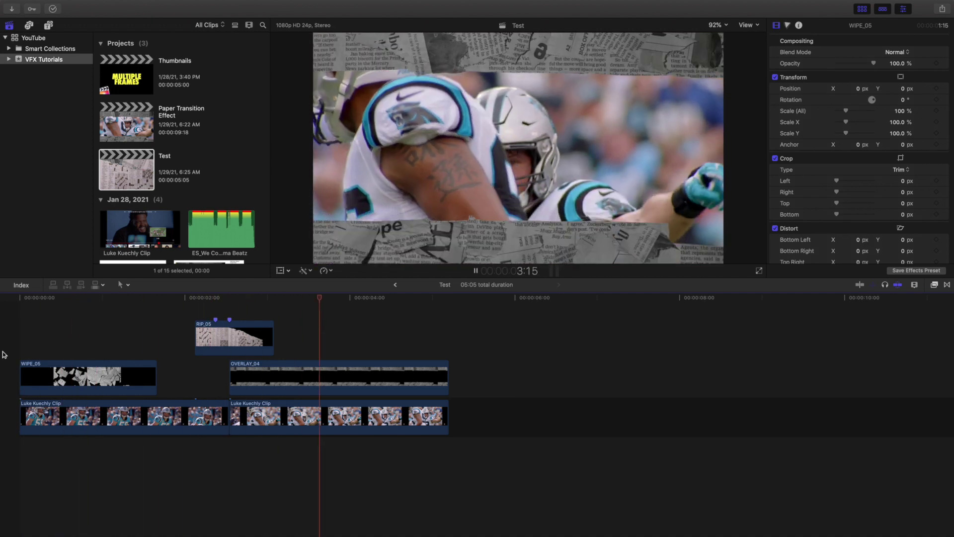
key(space)
key(Home)
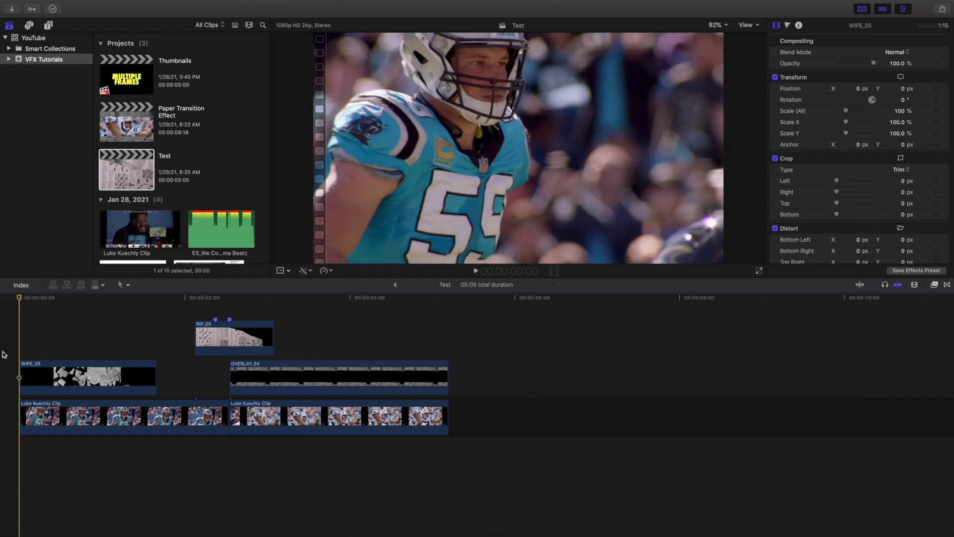